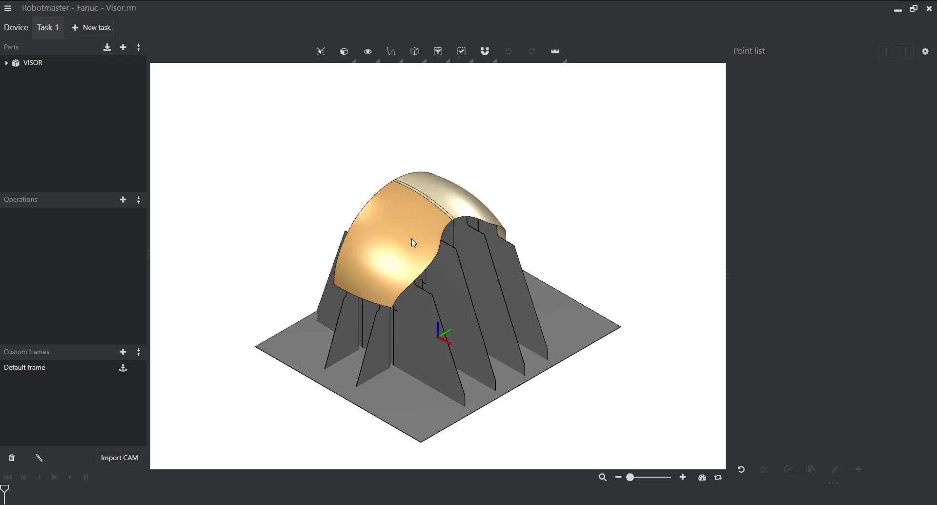
# - Check the robot cell, return to Task 1, and add a Surface paths operation to it
pyautogui.click(15, 28)
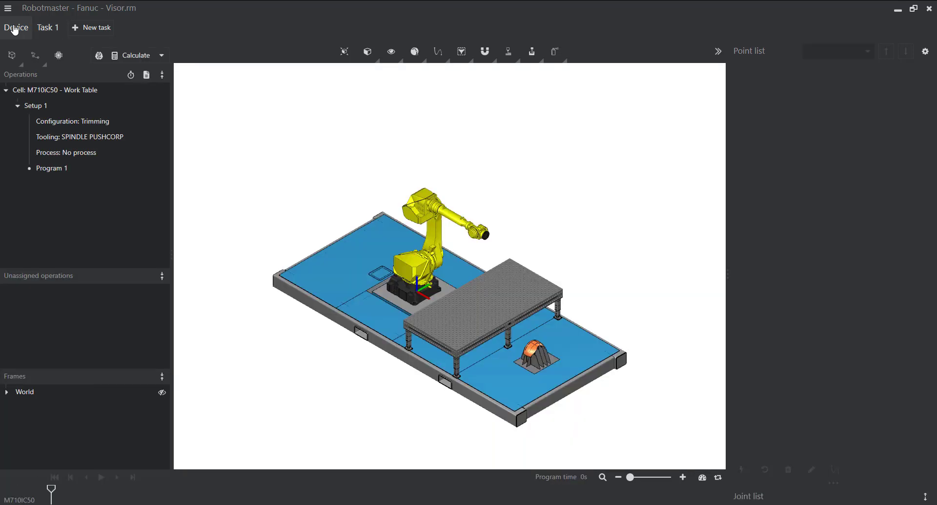
pyautogui.click(46, 29)
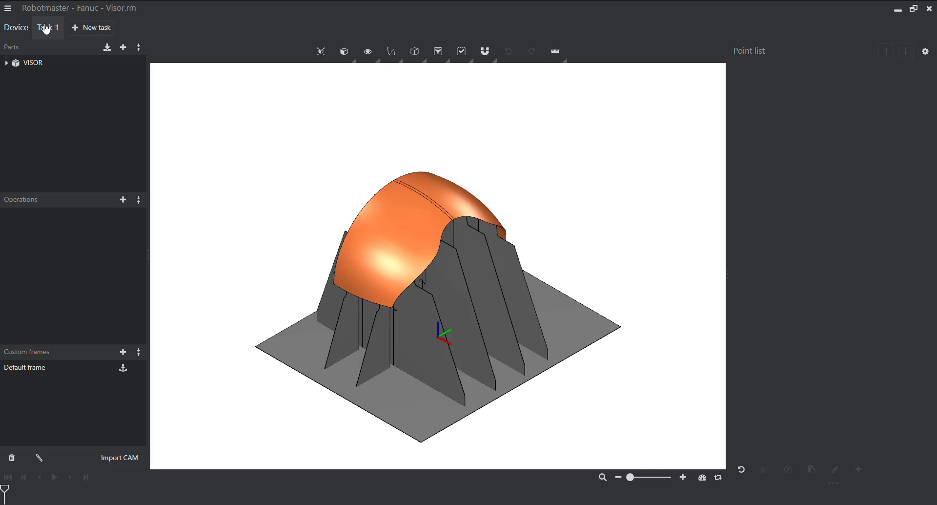
pyautogui.click(121, 201)
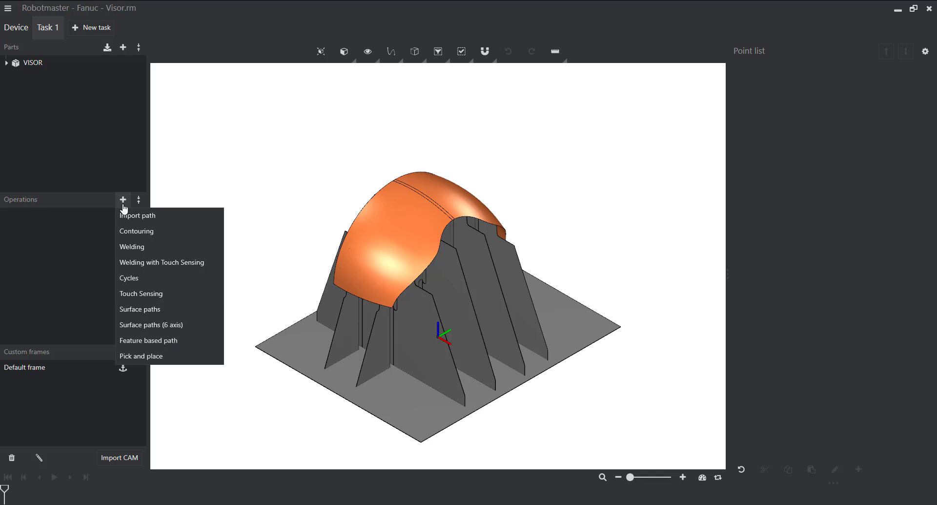
pyautogui.click(154, 310)
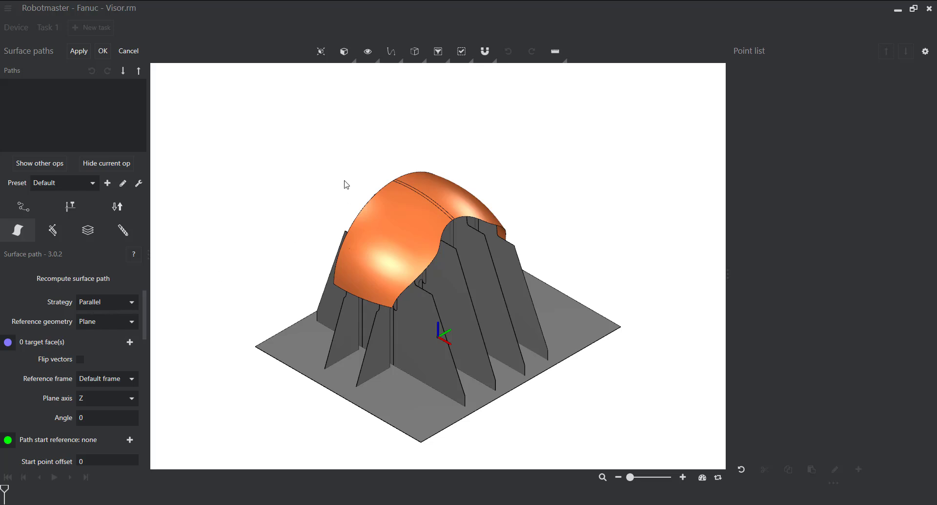
# - Set the surface path's reference geometry to Curves, keeping the Parallel strategy
pyautogui.moveTo(346, 184)
pyautogui.mouseDown(button='middle')
pyautogui.moveTo(341, 199)
pyautogui.moveTo(374, 189)
pyautogui.moveTo(363, 209)
pyautogui.moveTo(341, 199)
pyautogui.mouseUp(button='middle')
pyautogui.scroll(2, 363, 209)
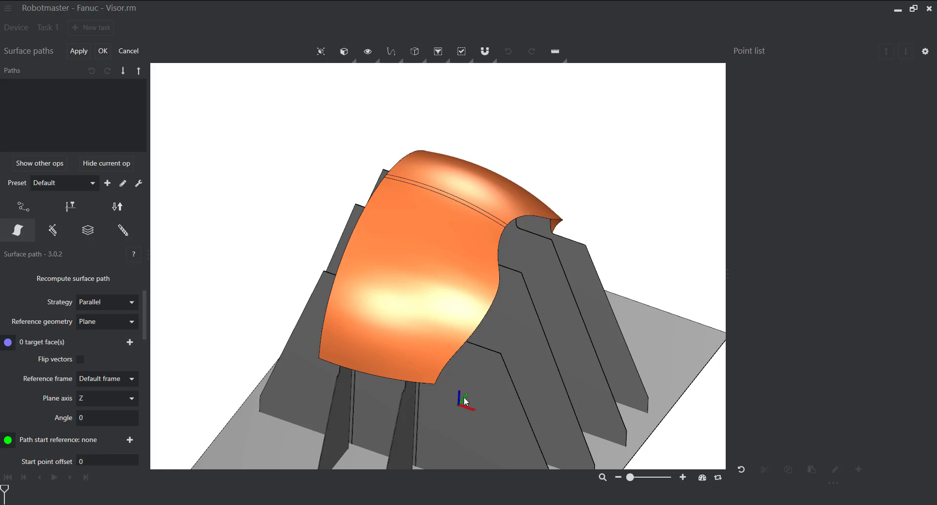
pyautogui.click(127, 323)
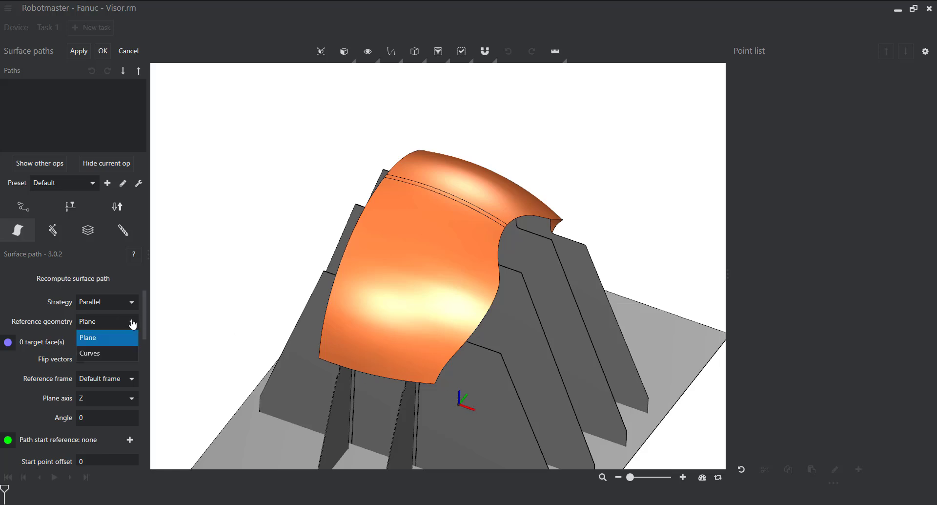
pyautogui.click(106, 356)
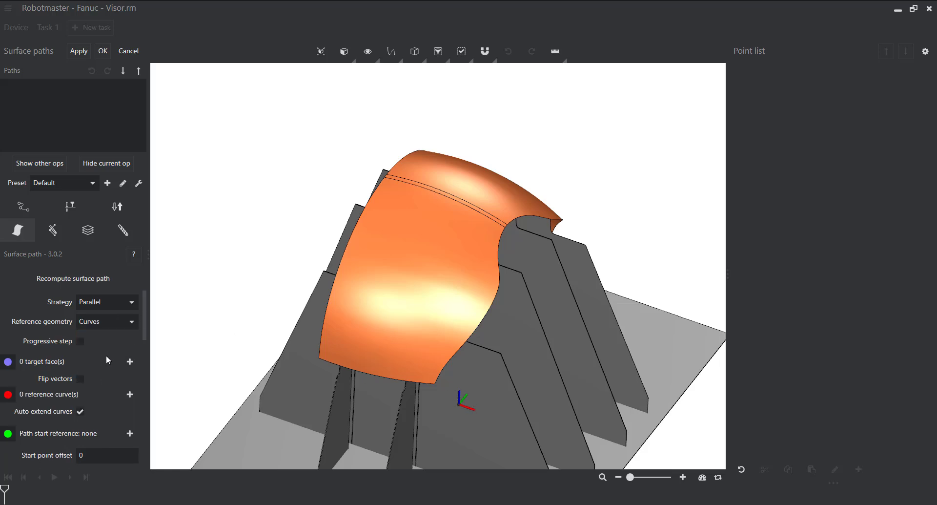
# - Select the visor's two large outer faces and the narrow strip between them as the target faces
pyautogui.scroll(-1, 105, 357)
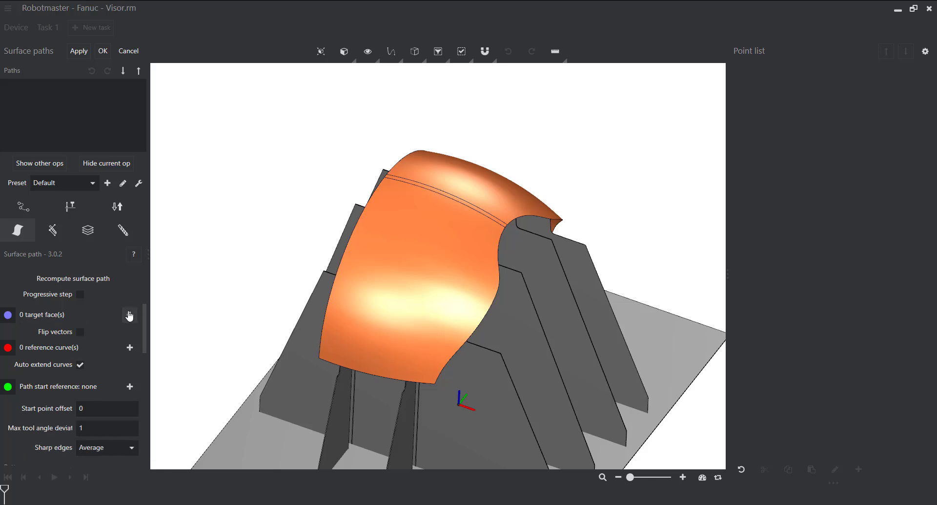
pyautogui.moveTo(522, 179); pyautogui.dragTo(477, 224, button='middle')
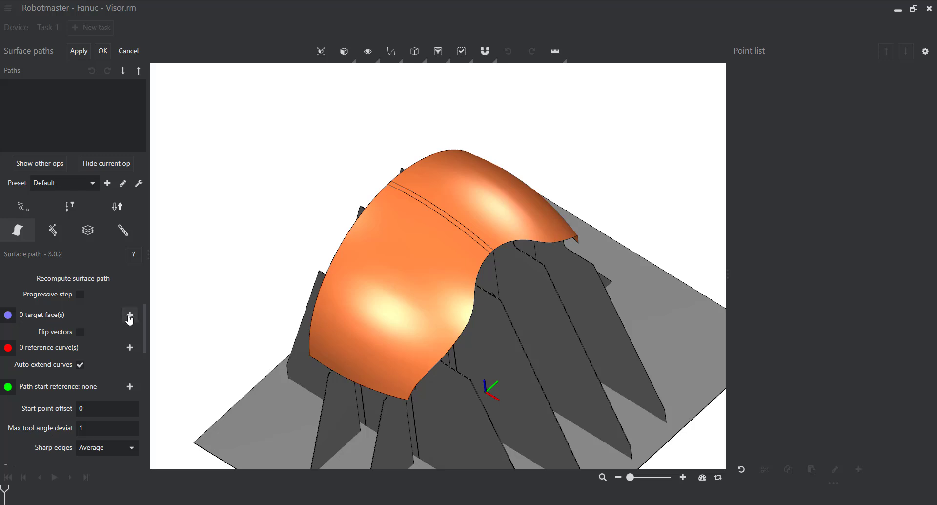
pyautogui.click(130, 315)
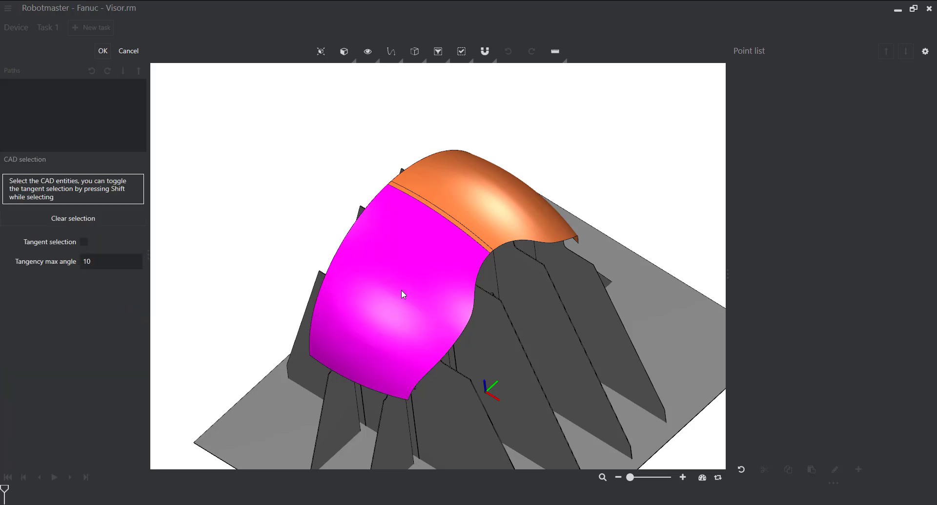
pyautogui.click(416, 290)
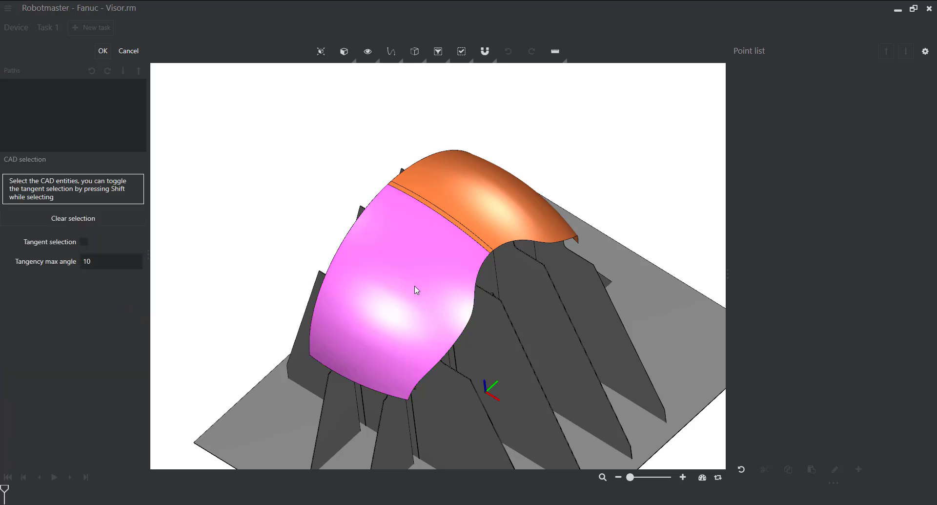
pyautogui.click(475, 223)
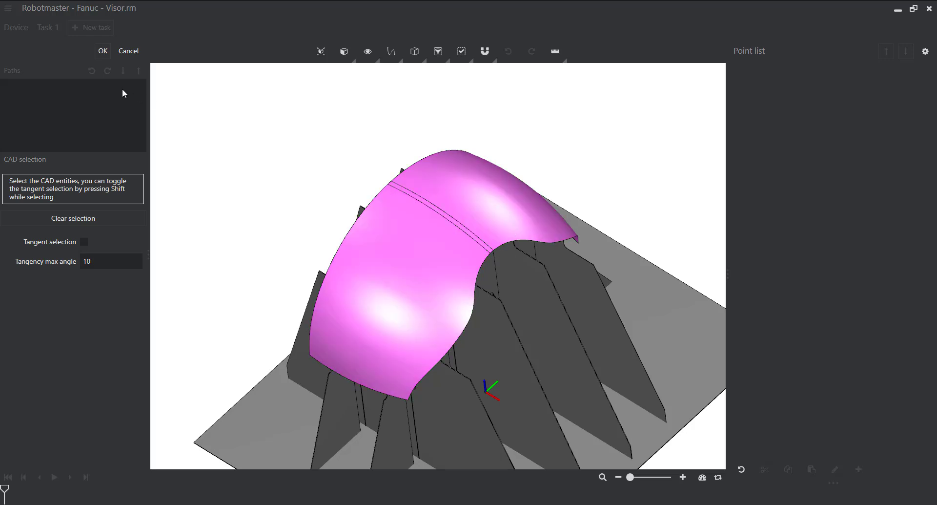
pyautogui.click(103, 52)
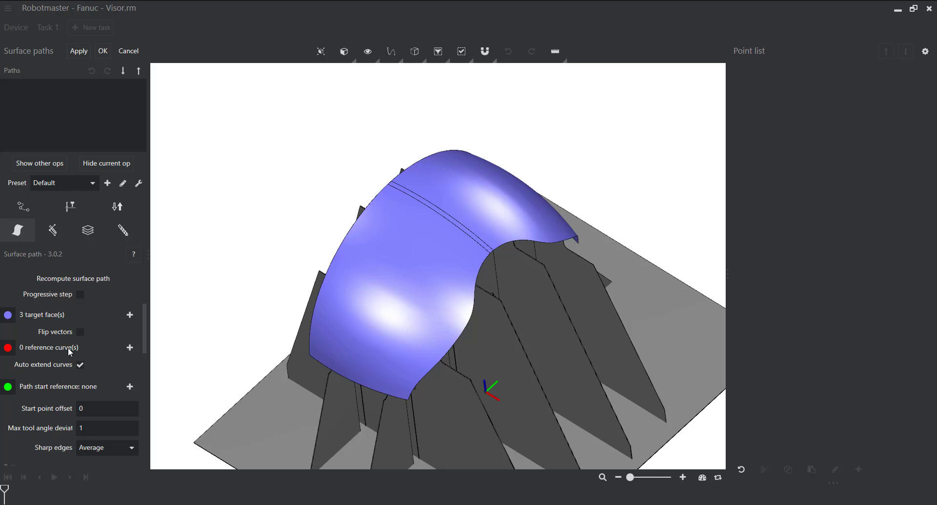
# - Chain the visor's long outer edge, running up and over the dome, as the reference curves and calculate the surface path
pyautogui.click(130, 348)
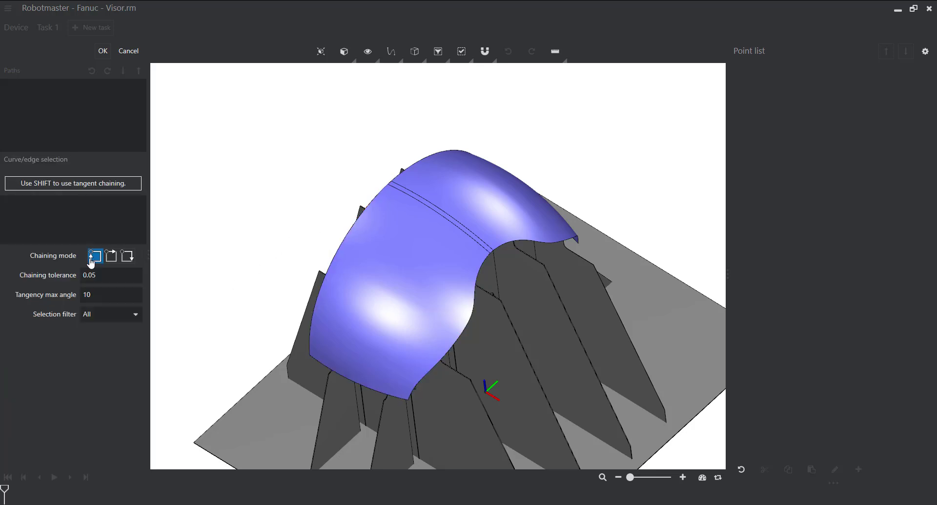
pyautogui.click(111, 255)
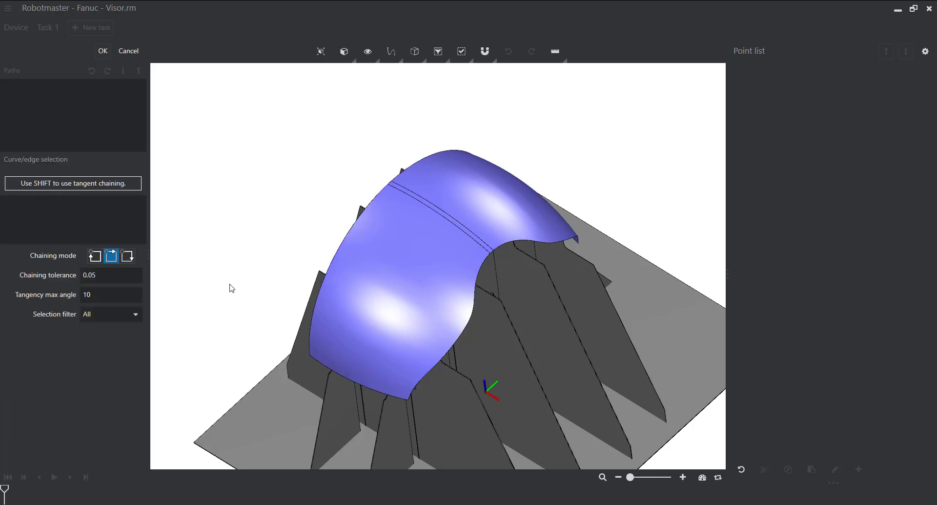
pyautogui.click(312, 317)
pyautogui.moveTo(309, 245); pyautogui.dragTo(196, 115, button='middle')
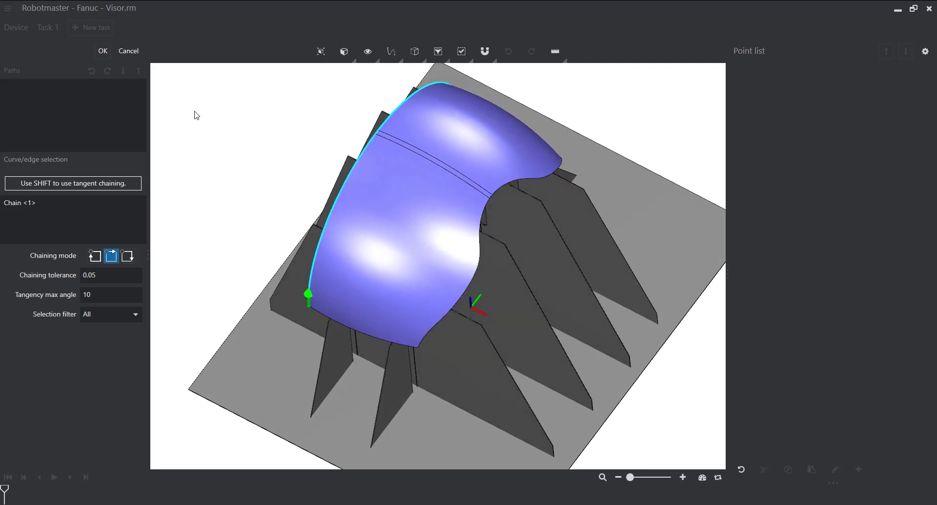
pyautogui.click(103, 51)
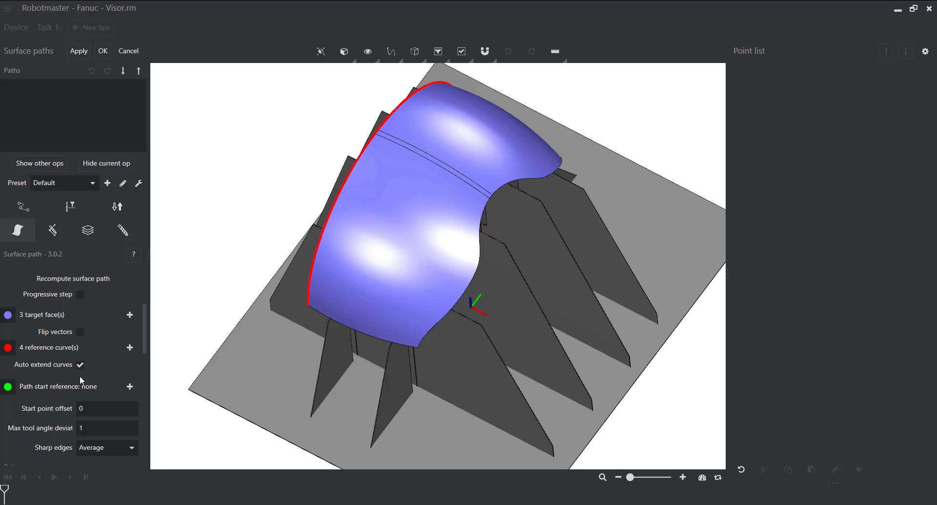
pyautogui.click(79, 51)
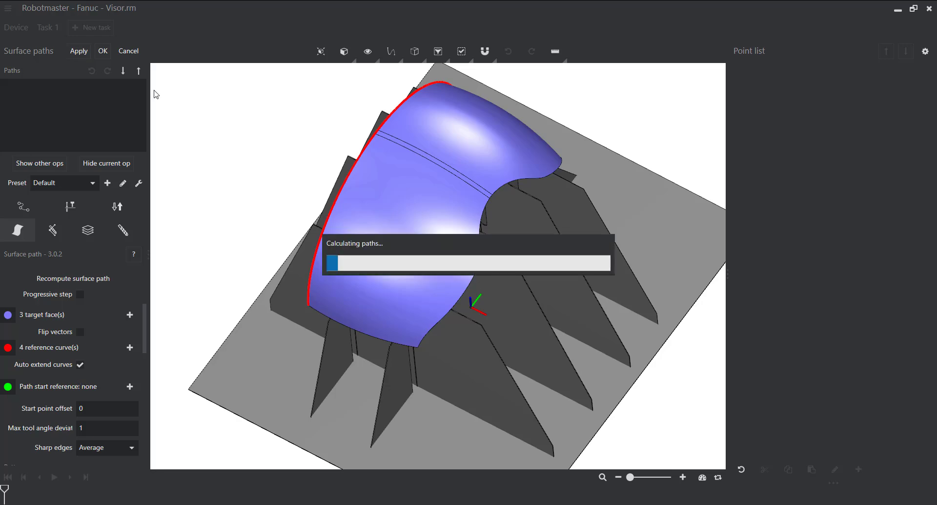
# - Inspect the parallel passes on the visor, then set the pattern step to 25 and recalculate the path
pyautogui.moveTo(276, 144); pyautogui.dragTo(382, 224, button='middle')
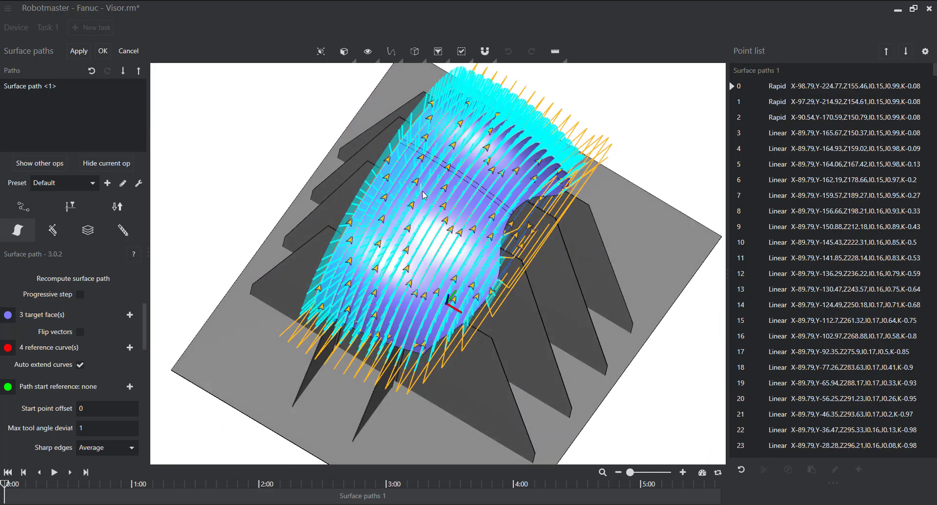
pyautogui.moveTo(402, 239); pyautogui.dragTo(381, 243, button='middle')
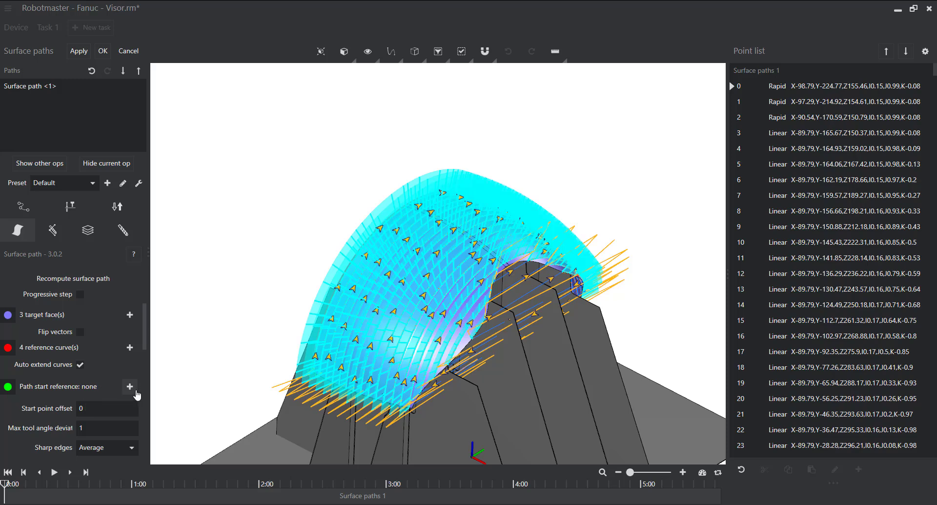
pyautogui.scroll(6, 312, 377)
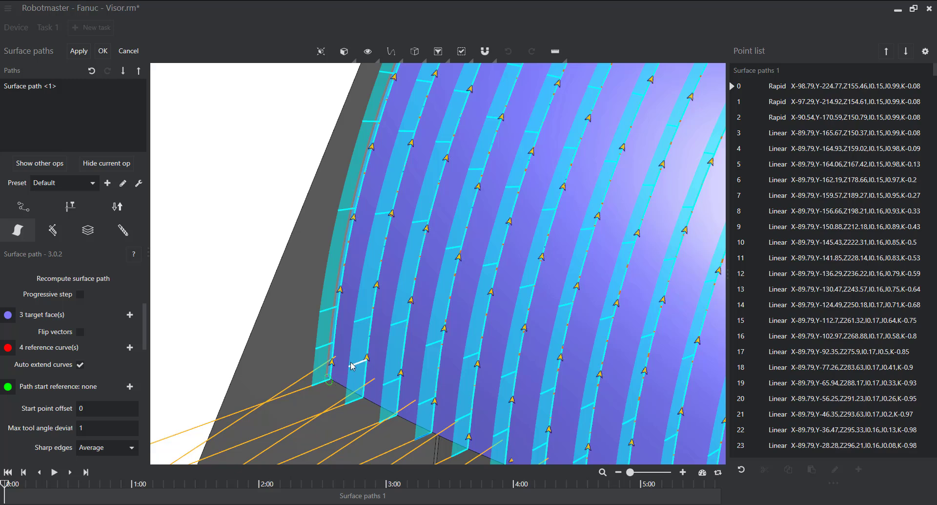
pyautogui.scroll(-2, 351, 366)
pyautogui.scroll(-5, 351, 365)
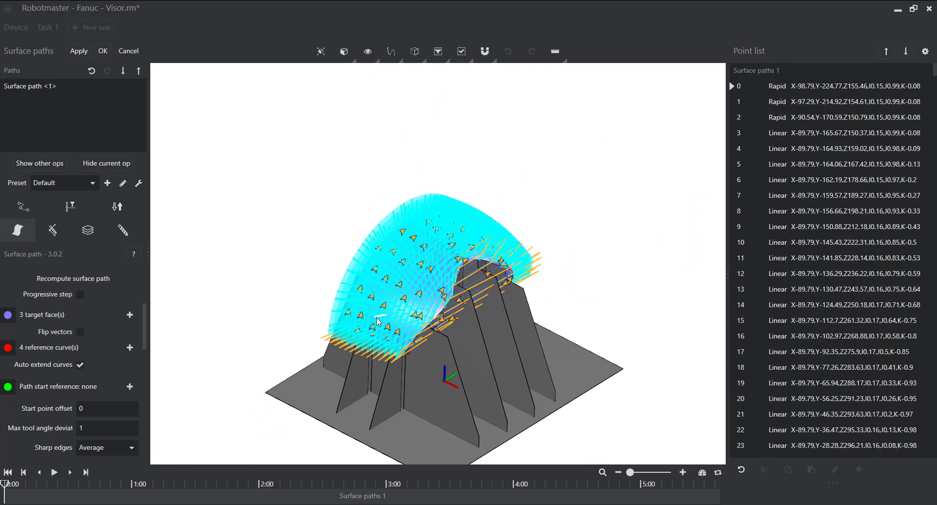
pyautogui.scroll(-1, 84, 404)
pyautogui.scroll(-3, 84, 402)
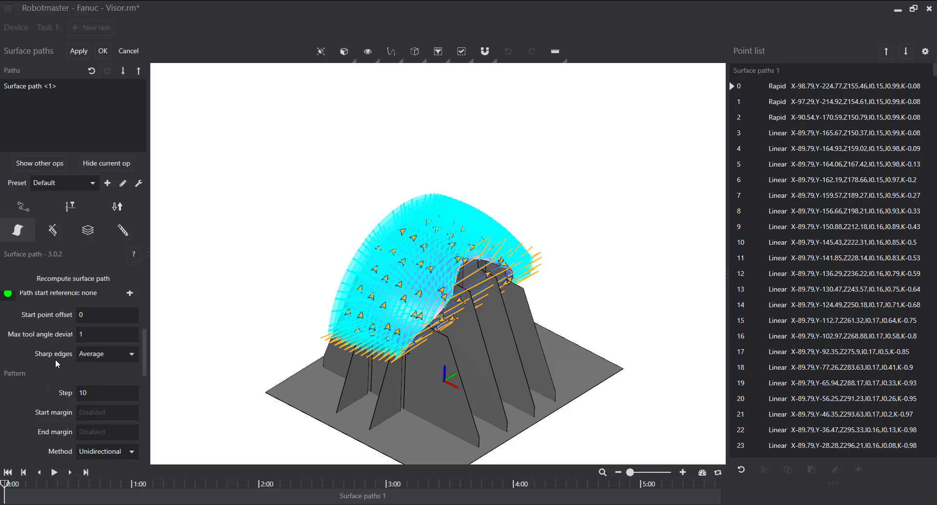
pyautogui.doubleClick(108, 393)
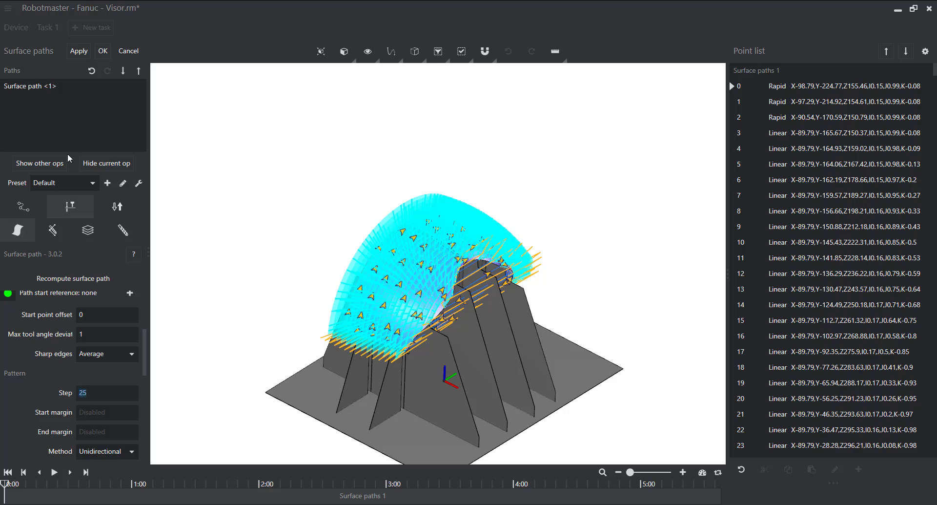
pyautogui.click(79, 51)
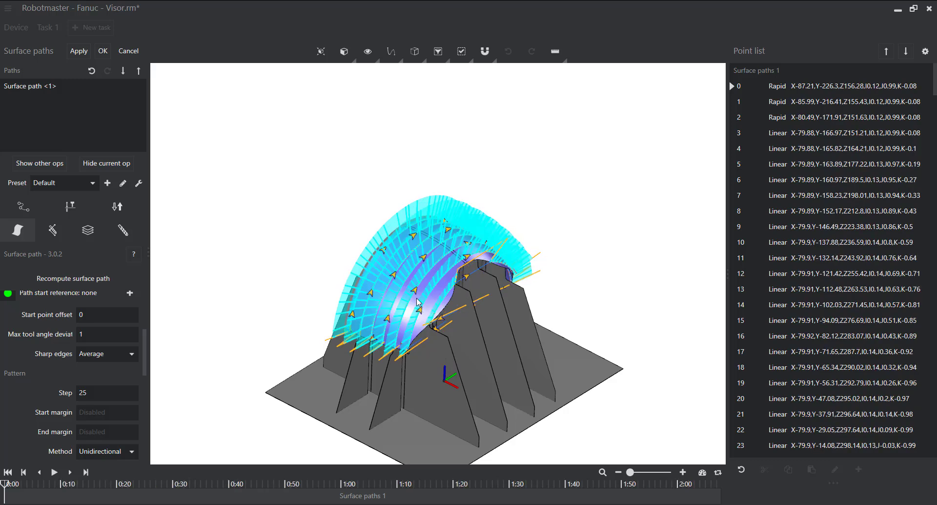
# - Change the pattern method to Zig Zag and recalculate the surface path
pyautogui.moveTo(361, 274); pyautogui.dragTo(381, 276, button='middle')
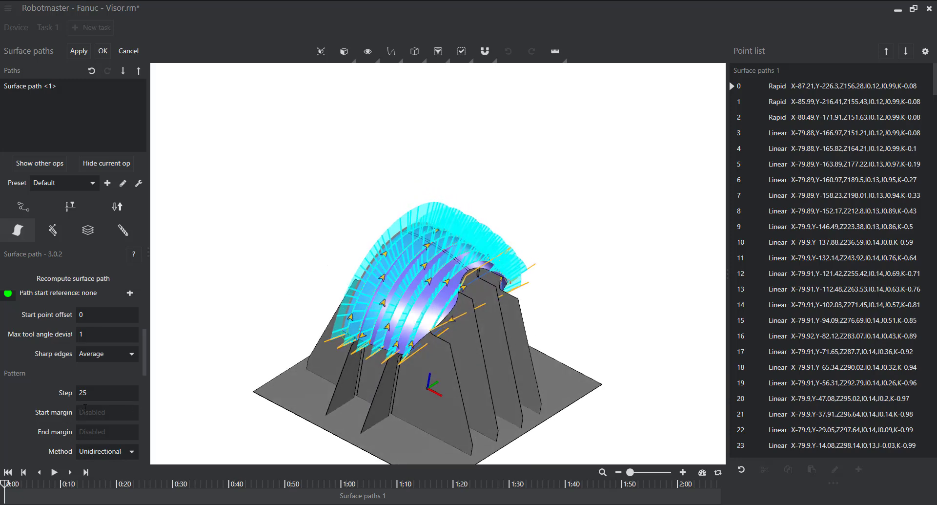
pyautogui.scroll(-2, 85, 408)
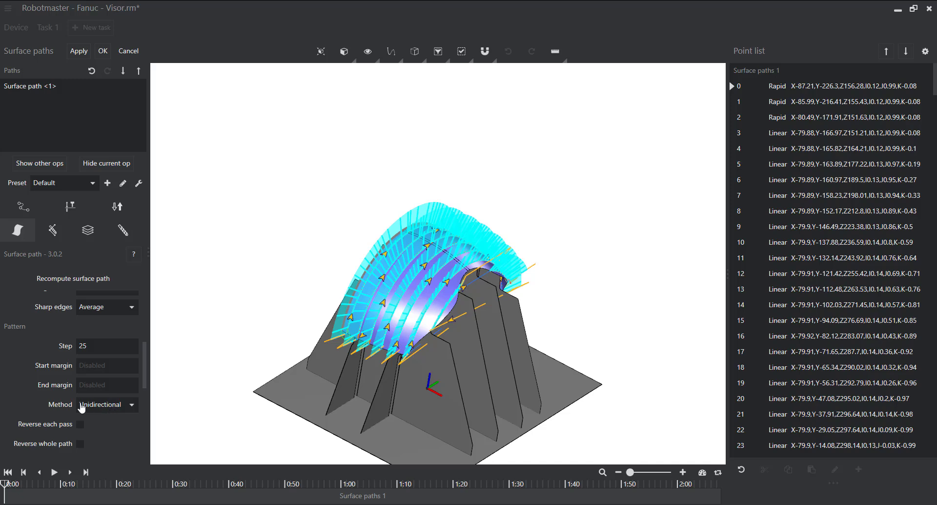
pyautogui.click(110, 412)
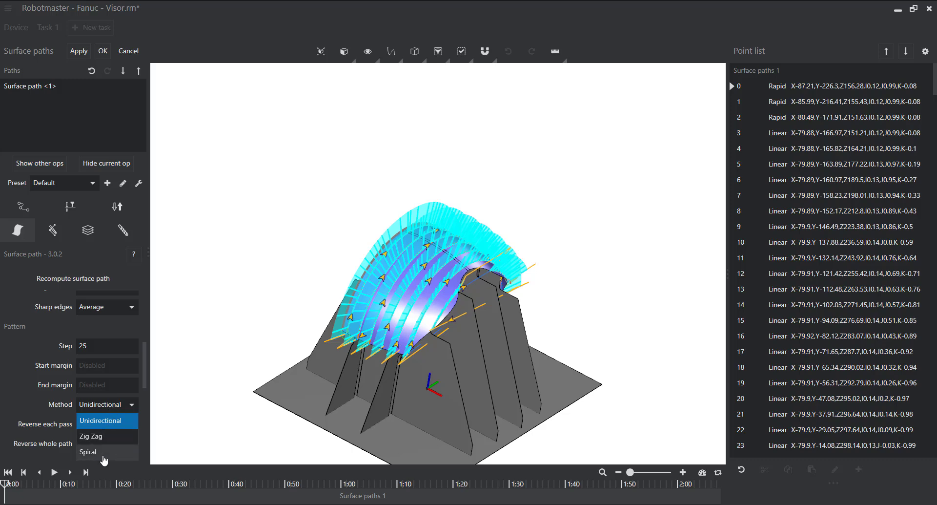
pyautogui.click(104, 436)
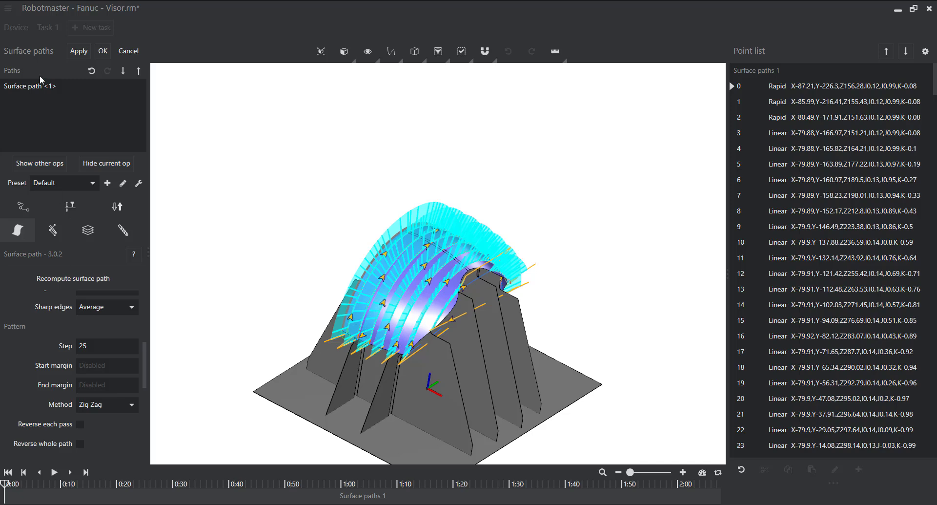
pyautogui.click(86, 55)
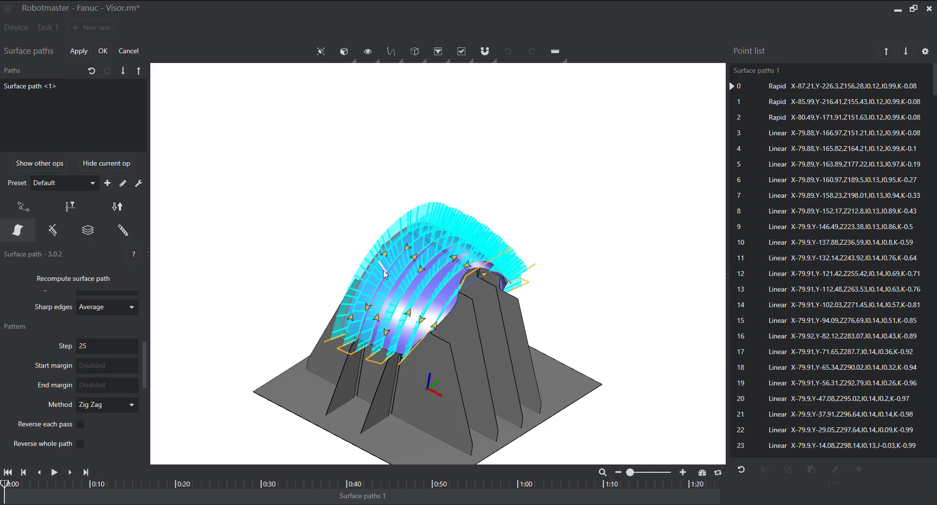
# - Examine how the zig-zag passes link at the visor's lower edge, and review the Extensions settings for tangent extensions and extra passes
pyautogui.moveTo(397, 337); pyautogui.dragTo(387, 295, button='middle')
pyautogui.scroll(3, 373, 321)
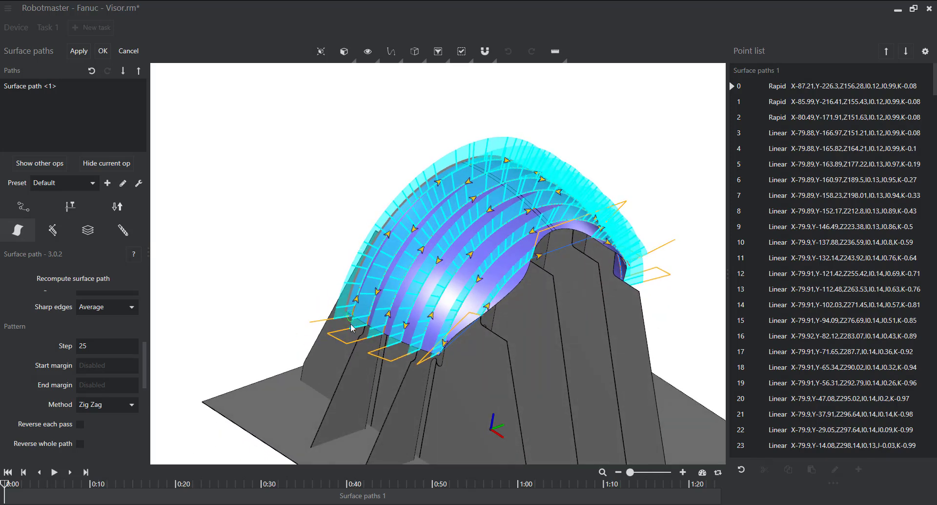
pyautogui.moveTo(541, 268)
pyautogui.mouseDown(button='middle')
pyautogui.moveTo(520, 255)
pyautogui.moveTo(527, 261)
pyautogui.mouseUp(button='middle')
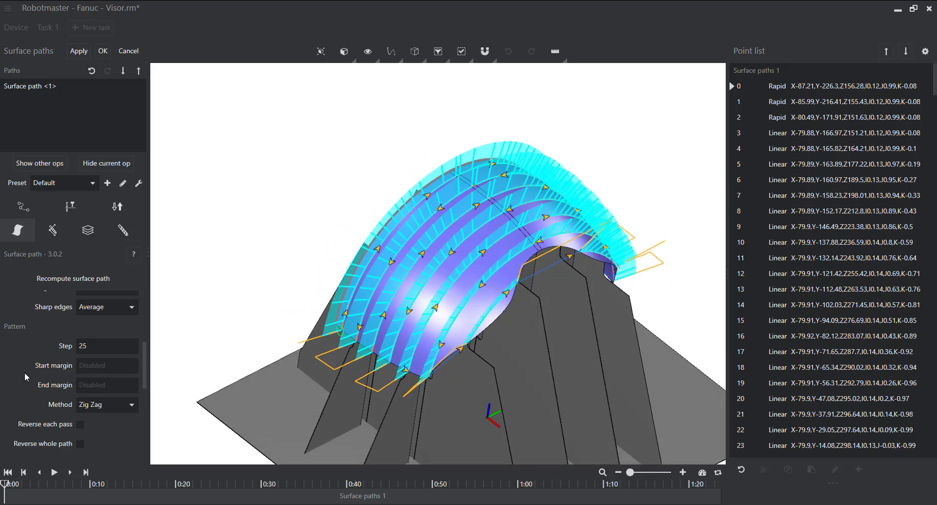
pyautogui.scroll(-4, 24, 373)
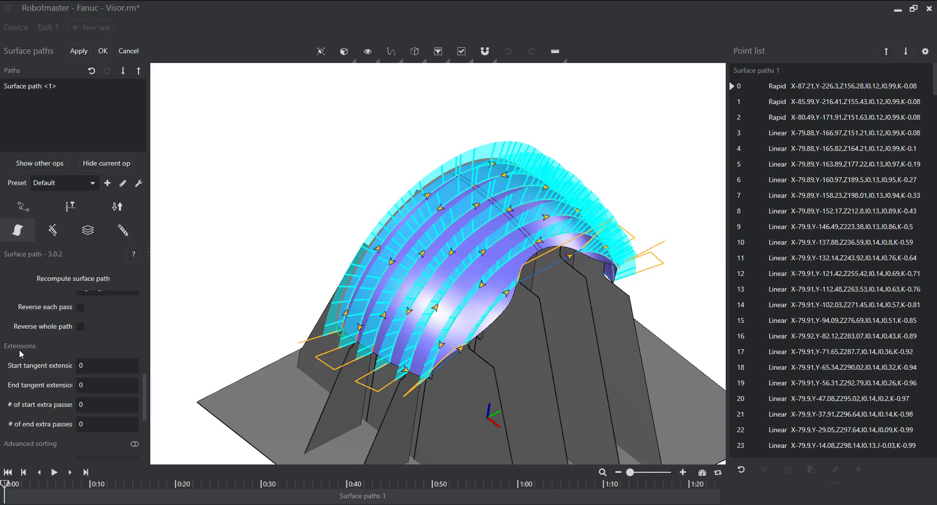
pyautogui.scroll(-1, 61, 349)
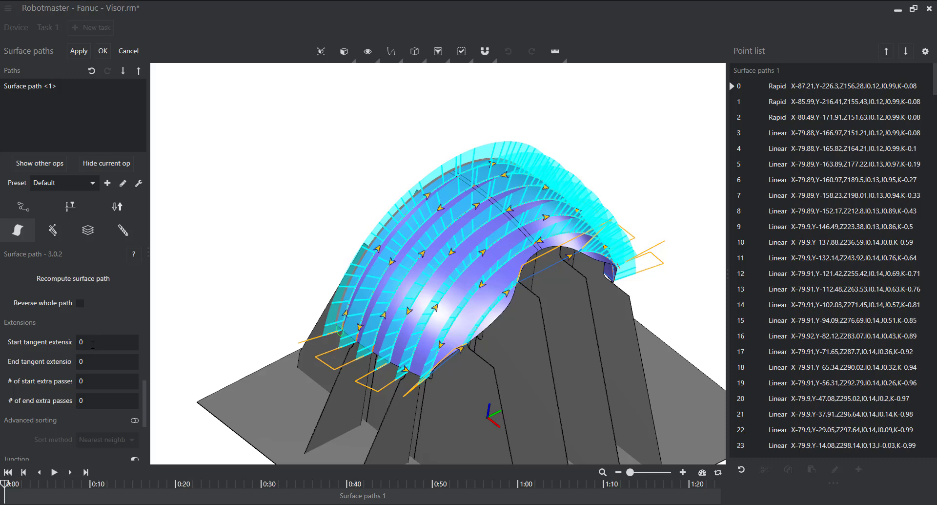
pyautogui.moveTo(380, 357); pyautogui.dragTo(381, 352, button='middle')
pyautogui.scroll(3, 381, 352)
pyautogui.scroll(1, 383, 355)
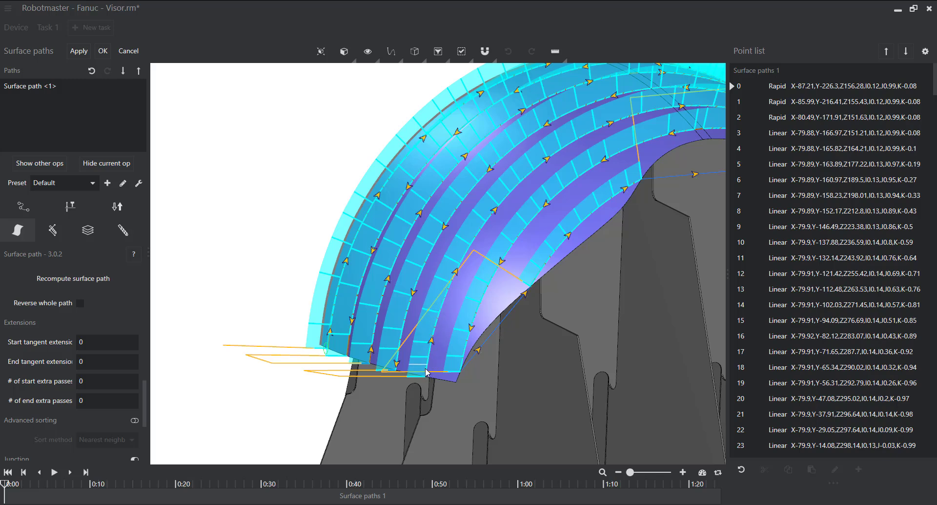
# - Set both the start and end tangent extensions to 25 and recalculate the visor's surface path
pyautogui.moveTo(424, 384); pyautogui.dragTo(411, 351, button='middle')
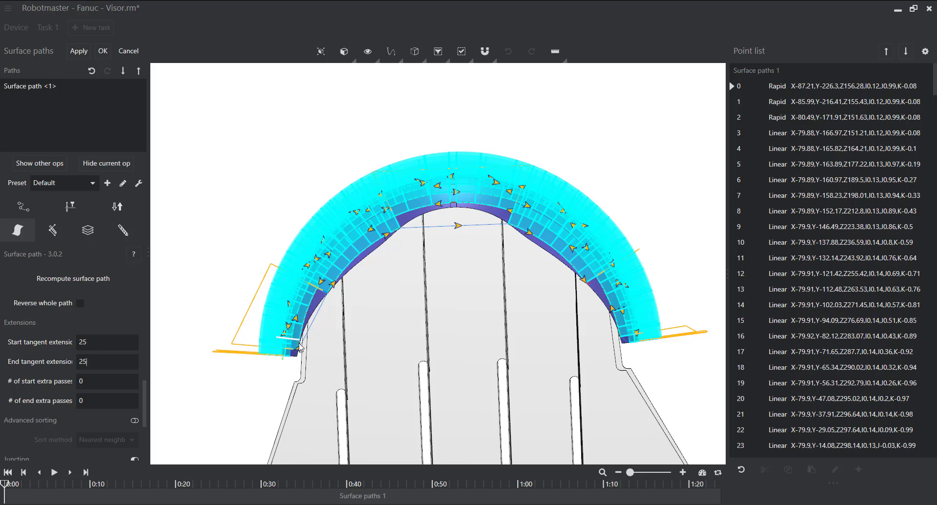
pyautogui.click(78, 52)
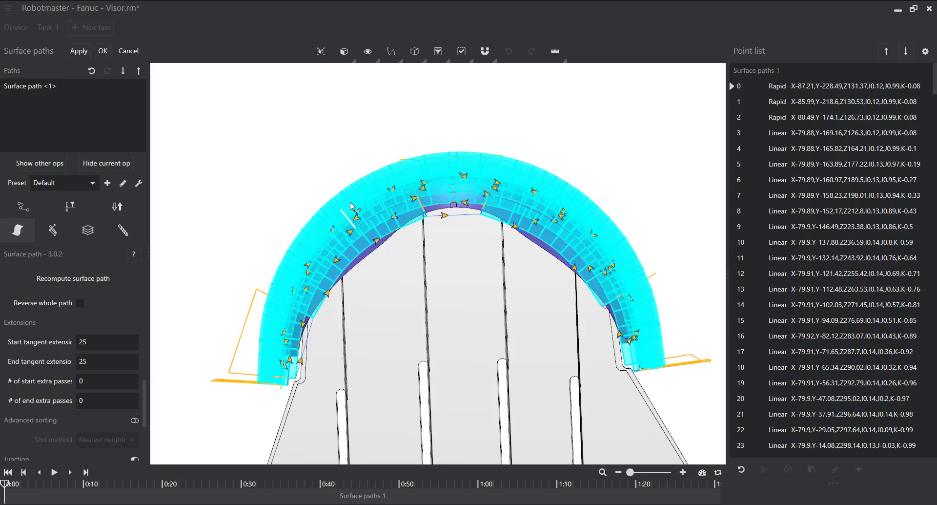
pyautogui.moveTo(495, 167); pyautogui.dragTo(490, 269, button='middle')
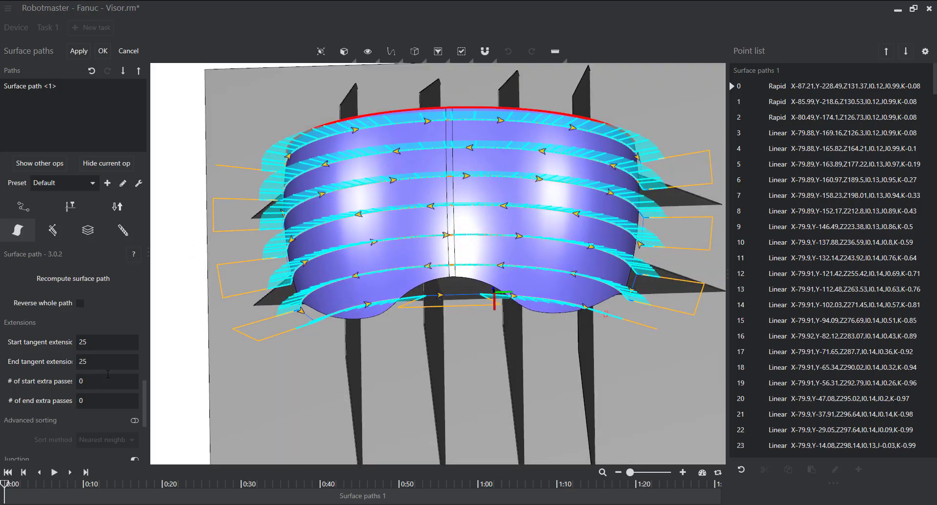
# - Try 2 extra start passes and 2 extra end passes on the path, and reset all four extension values to 0
pyautogui.moveTo(490, 194); pyautogui.dragTo(518, 188, button='middle')
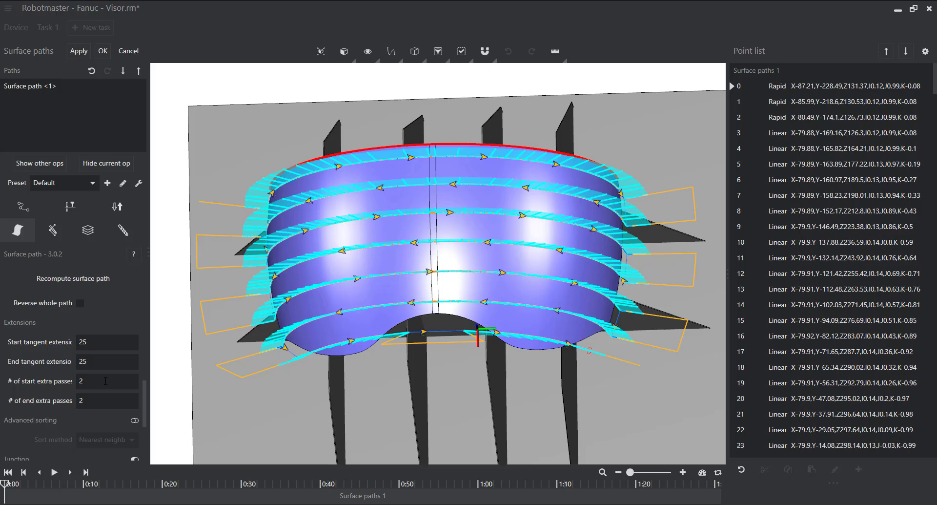
pyautogui.click(78, 50)
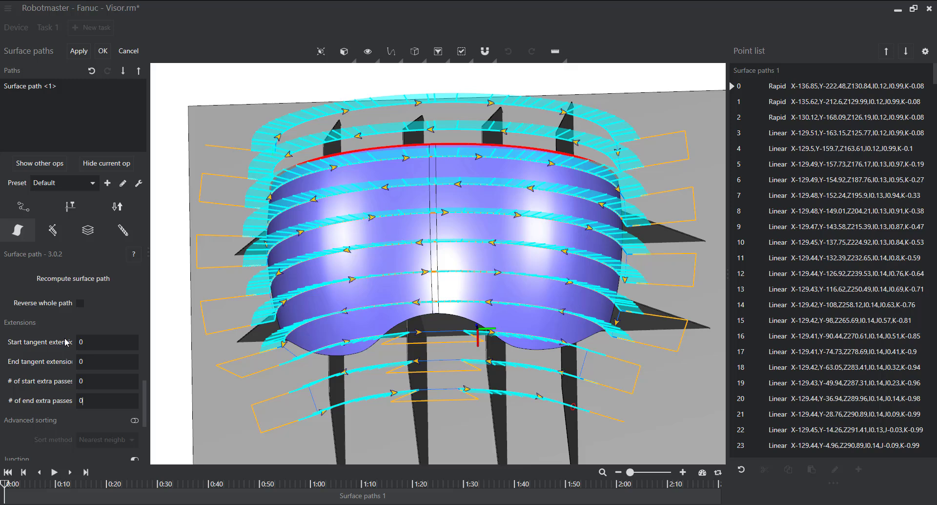
pyautogui.click(78, 50)
# - Set the junctions below and above the gap to Line and recalculate the surface path
pyautogui.scroll(-3, 104, 386)
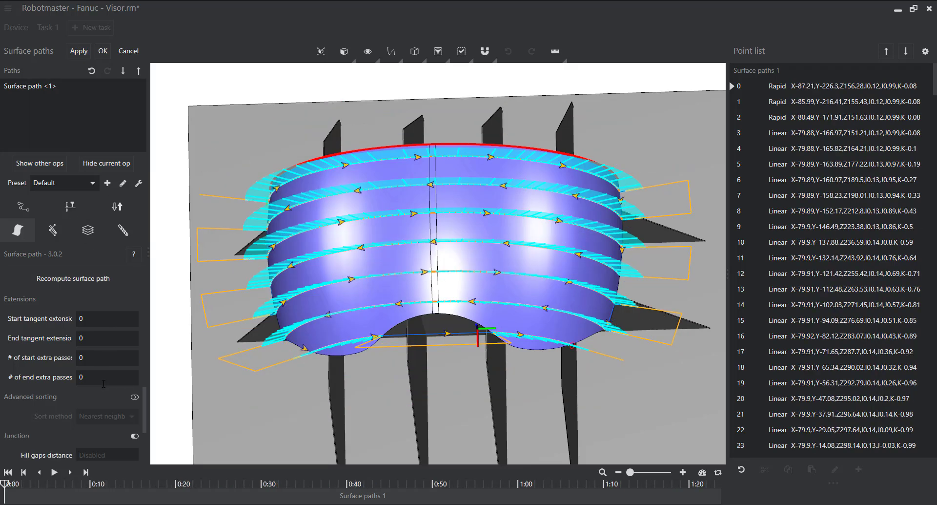
pyautogui.scroll(-1, 104, 385)
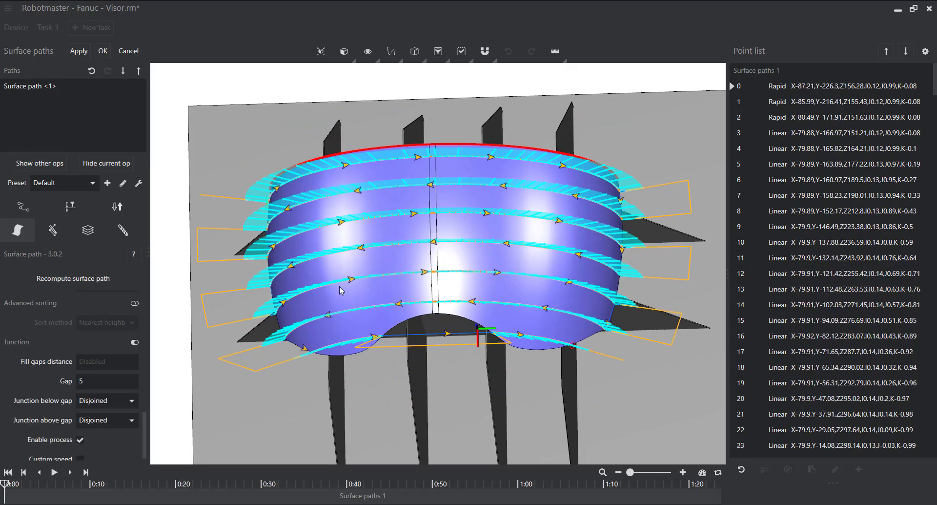
pyautogui.moveTo(341, 290); pyautogui.dragTo(515, 186, button='middle')
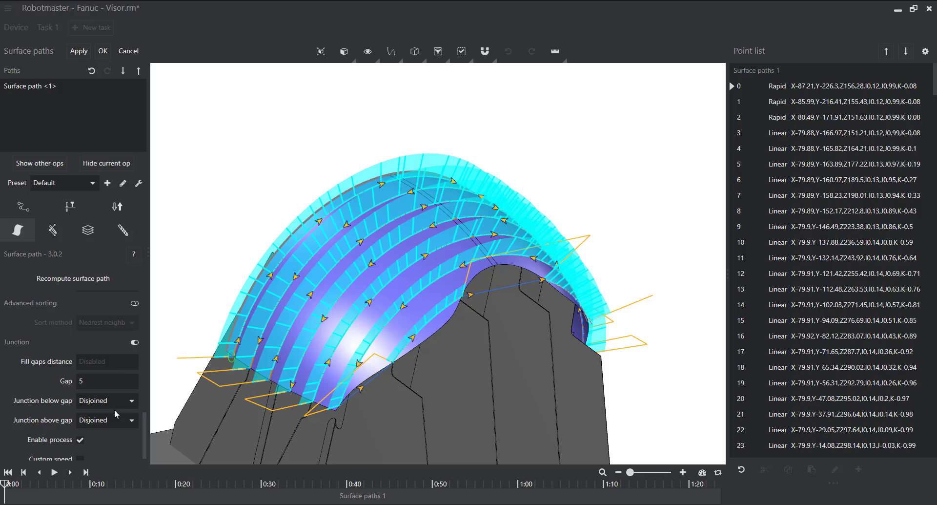
pyautogui.click(132, 401)
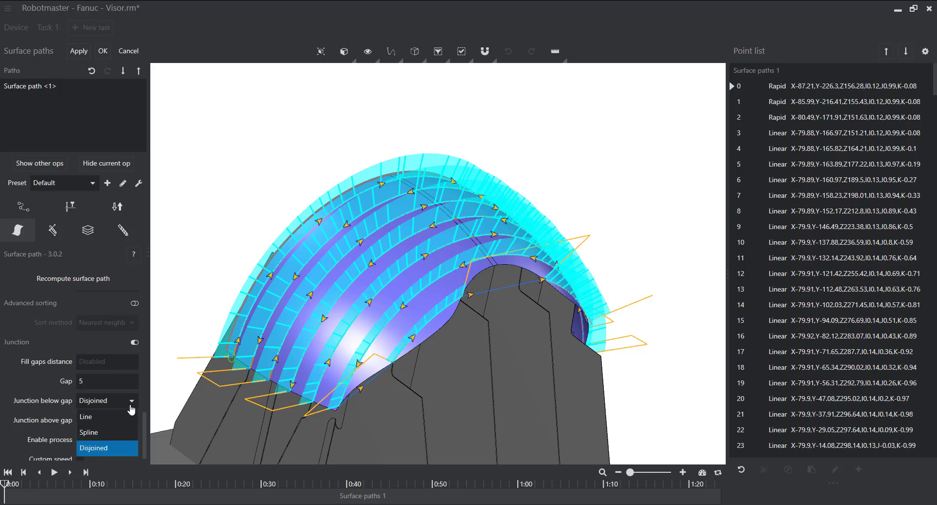
pyautogui.click(106, 425)
pyautogui.click(131, 420)
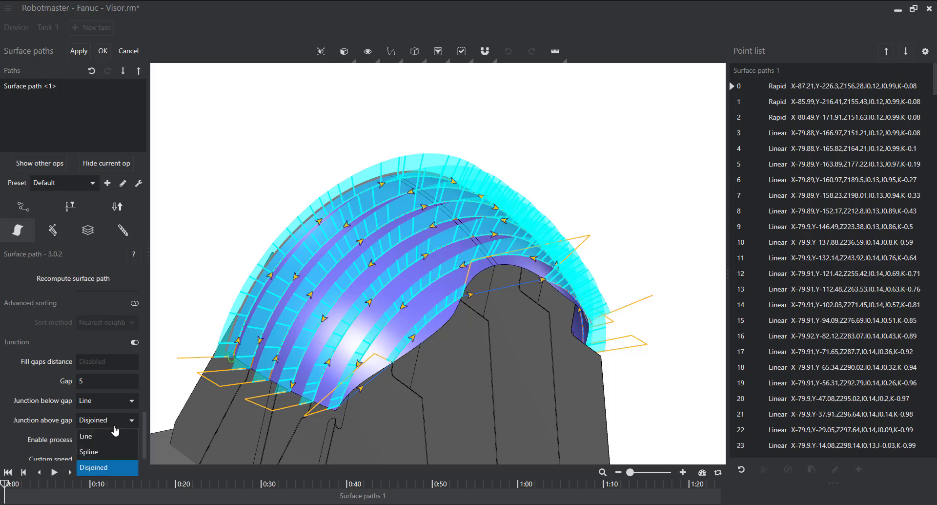
pyautogui.press('Escape')
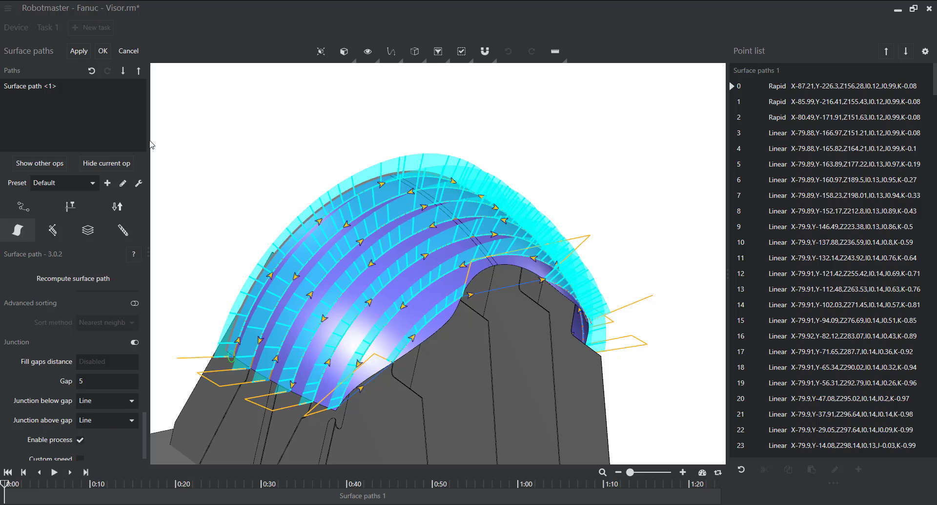
pyautogui.click(78, 51)
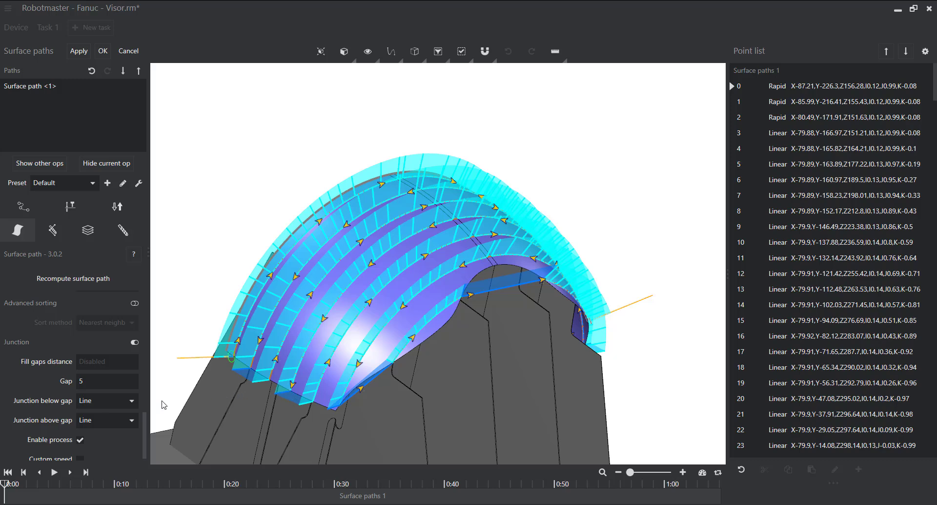
# - Apply start and end tangent extensions of 25 to the line-joined passes and recalculate the path
pyautogui.scroll(3, 74, 401)
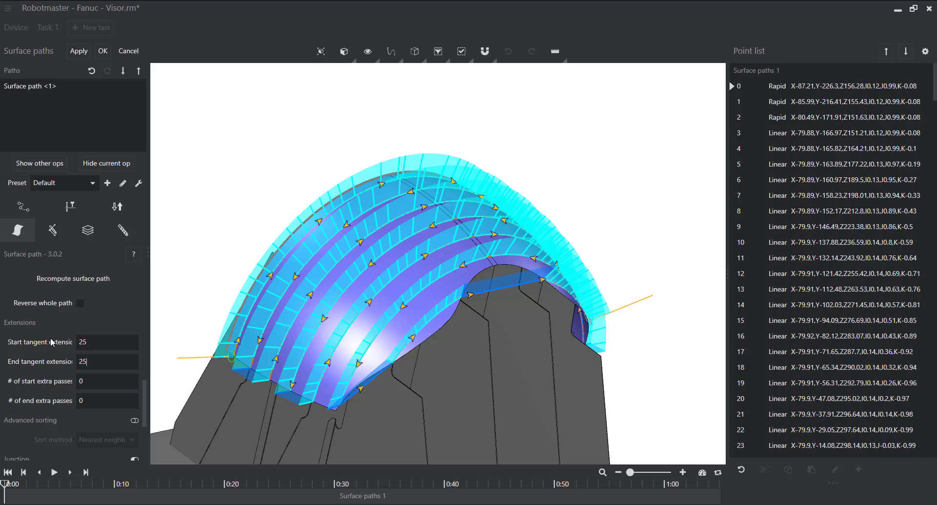
pyautogui.click(77, 51)
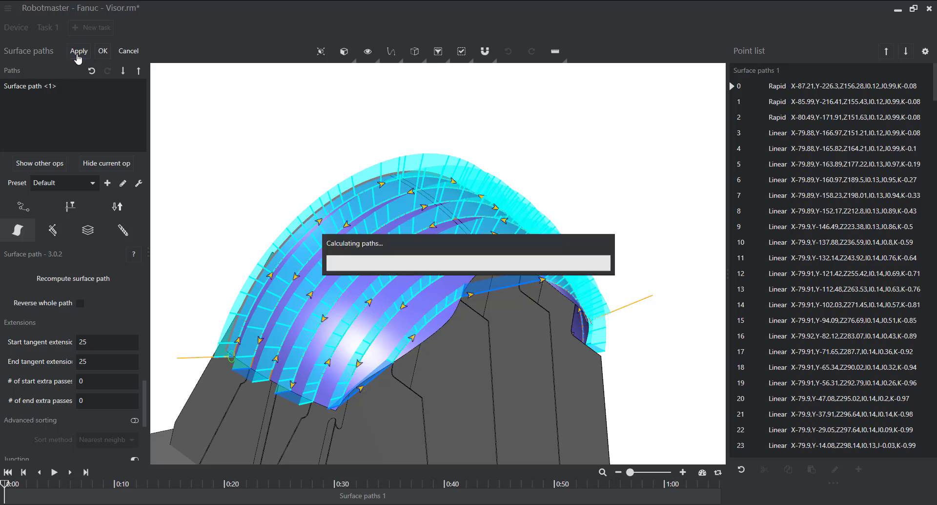
pyautogui.moveTo(339, 345)
pyautogui.mouseDown(button='middle')
pyautogui.moveTo(324, 331)
pyautogui.moveTo(321, 340)
pyautogui.mouseUp(button='middle')
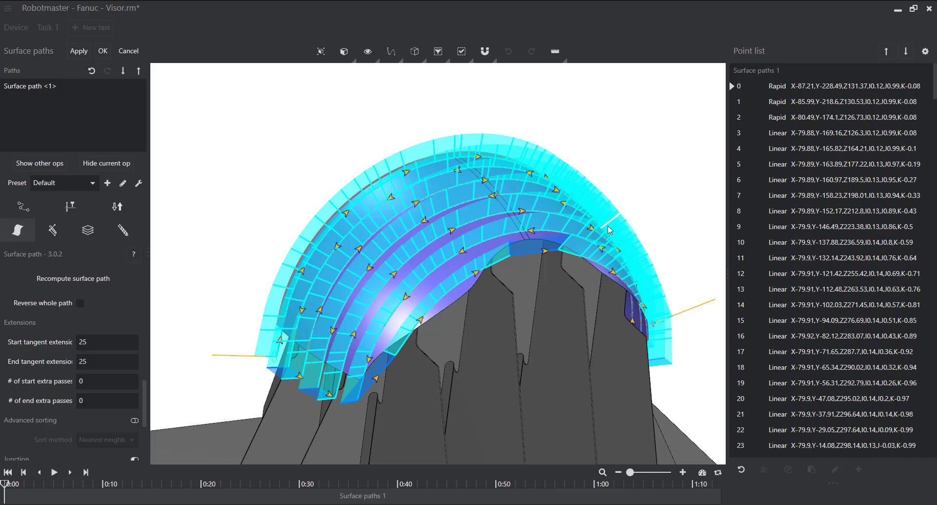
pyautogui.moveTo(610, 228); pyautogui.dragTo(572, 237, button='middle')
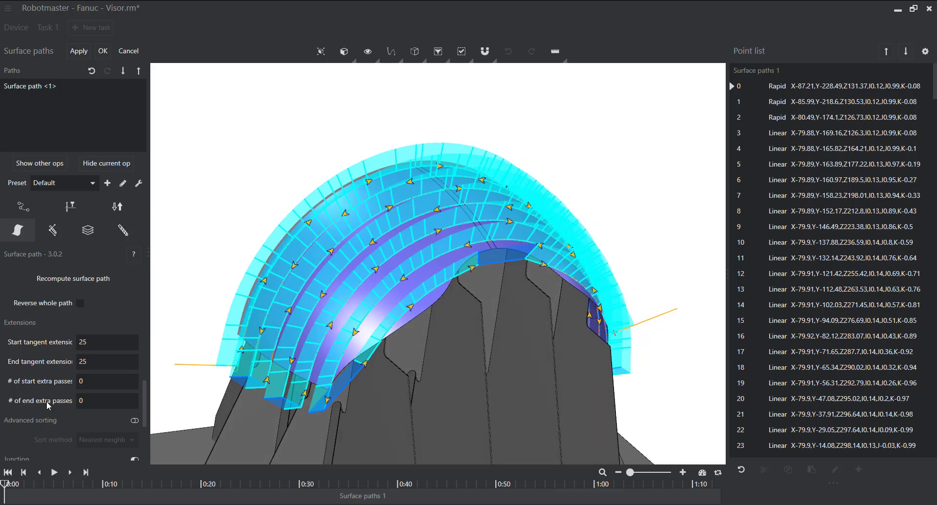
# - Delete the existing parallel surface path and change the strategy to Morph
pyautogui.scroll(-3, 46, 405)
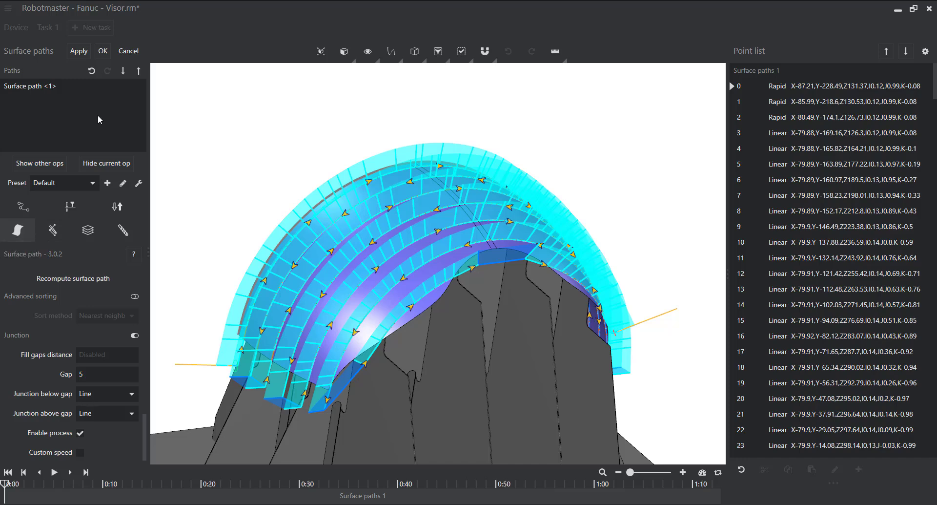
pyautogui.scroll(3, 59, 374)
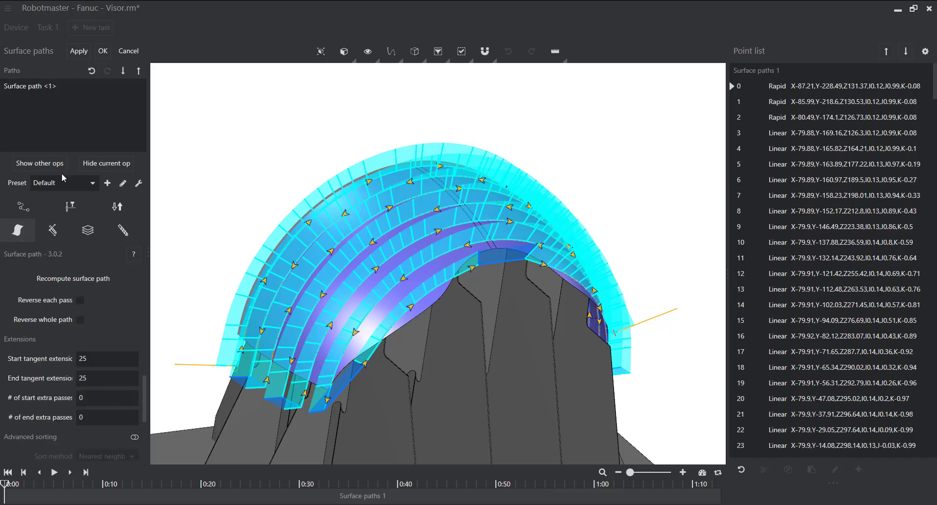
pyautogui.scroll(3, 93, 375)
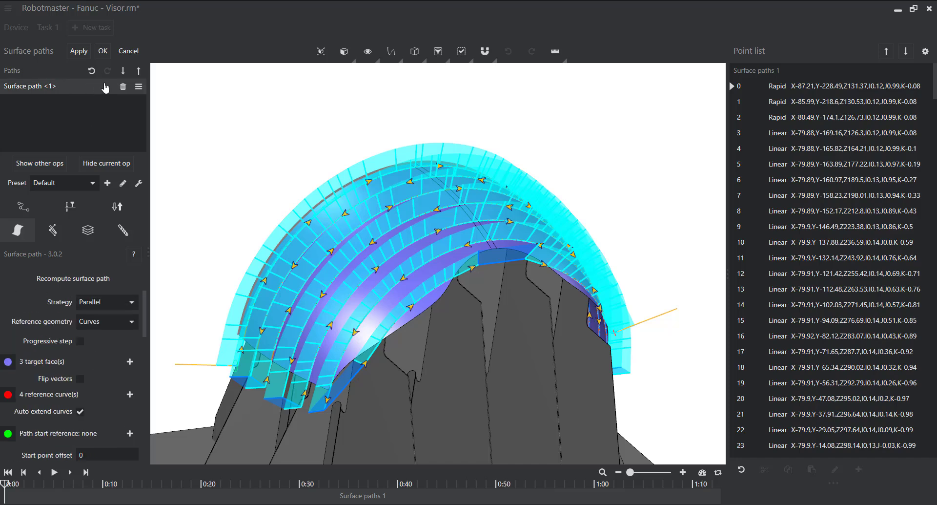
pyautogui.click(122, 87)
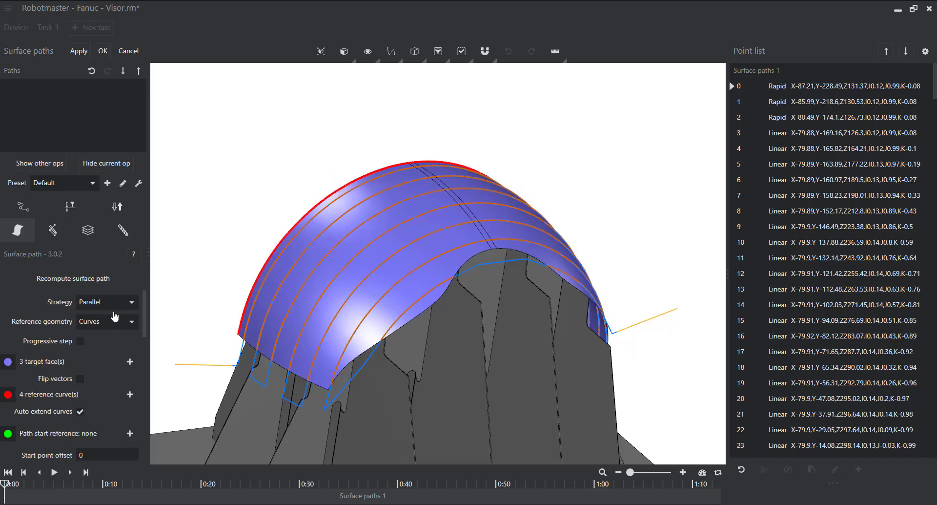
pyautogui.click(133, 303)
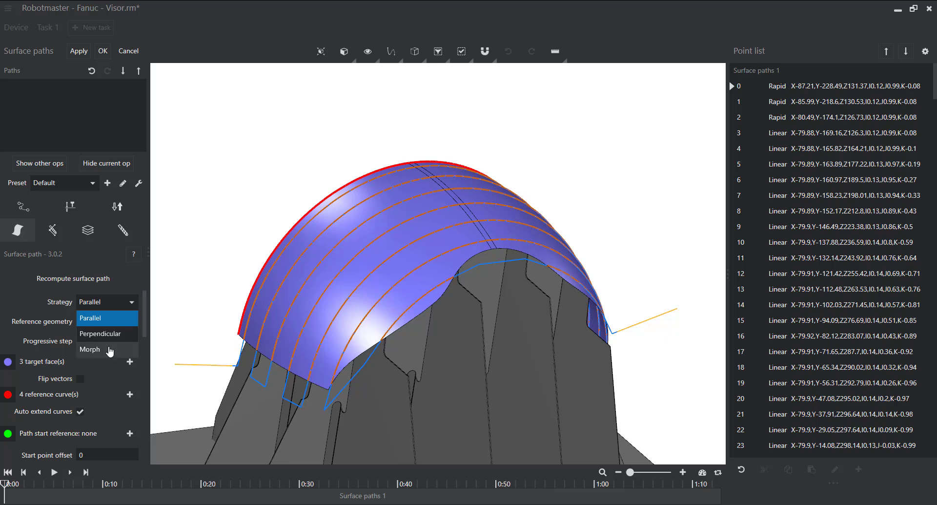
pyautogui.click(110, 350)
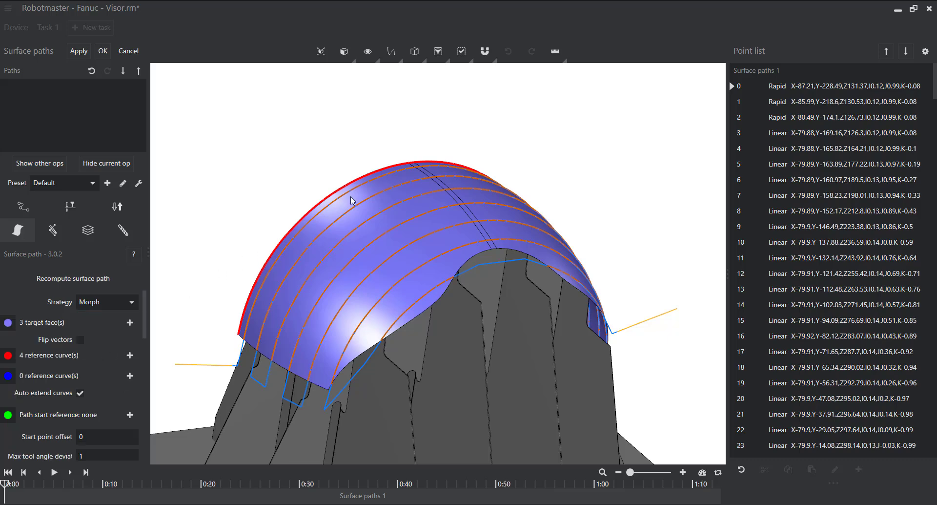
# - Chain the visor's wavy lower edge as the second set of reference curves and calculate the morph path
pyautogui.moveTo(476, 149); pyautogui.dragTo(475, 180, button='middle')
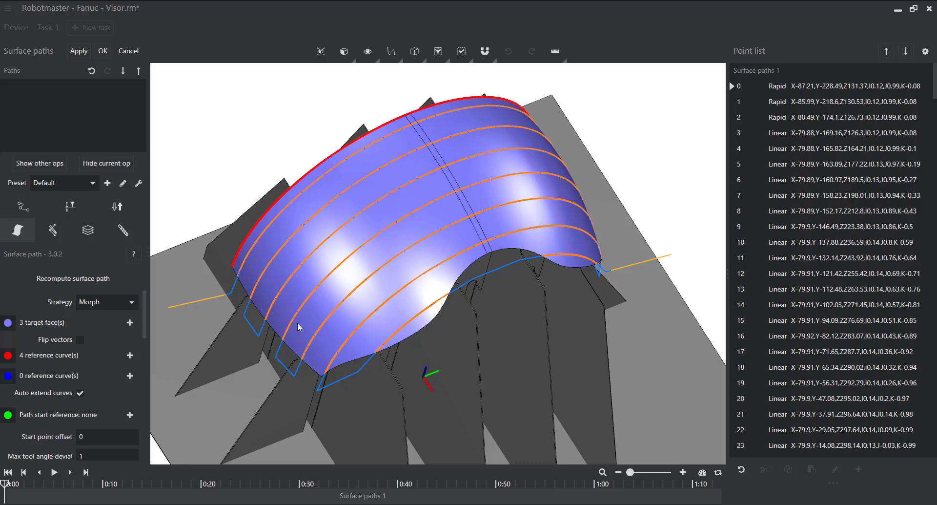
pyautogui.click(128, 357)
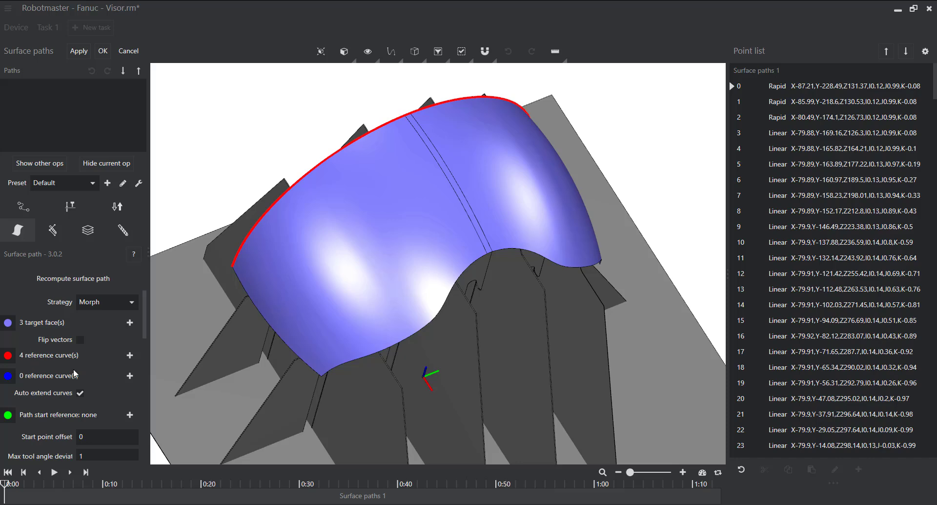
pyautogui.click(130, 382)
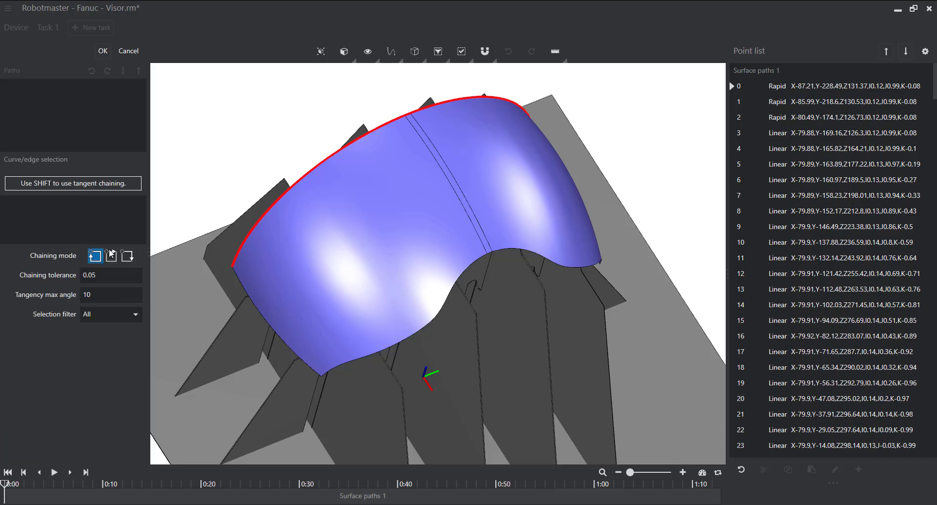
pyautogui.click(112, 254)
pyautogui.click(349, 359)
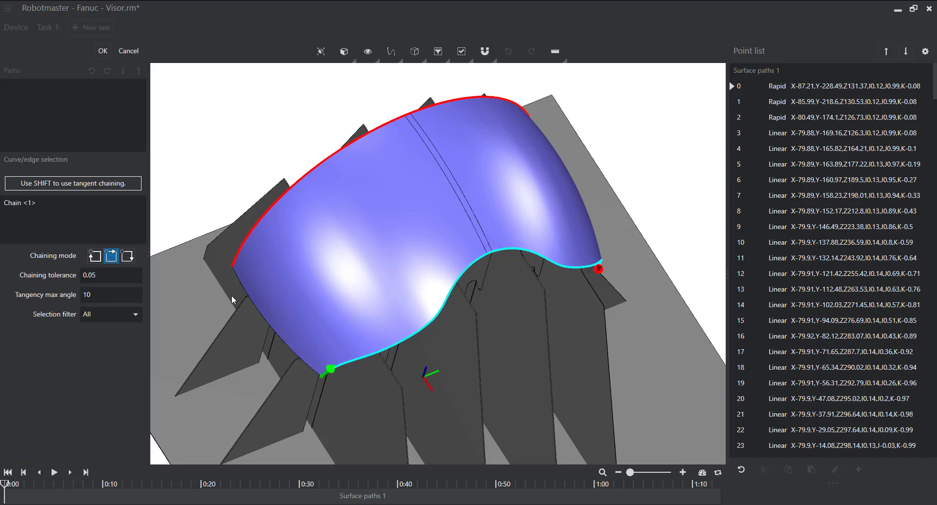
pyautogui.click(103, 51)
pyautogui.click(79, 51)
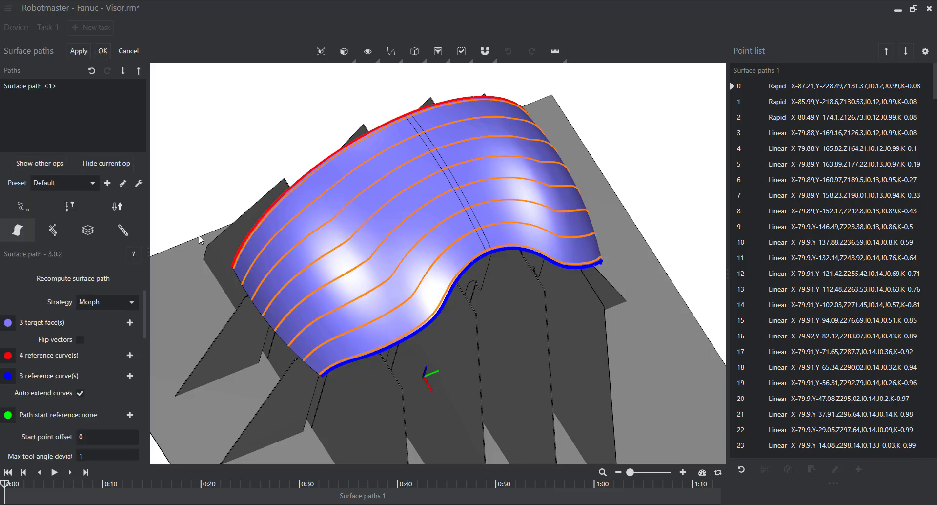
# - Enable multi layer on the morph path with 3 layers, height 10, sorted by layer and joined, and recalculate the path
pyautogui.moveTo(383, 120); pyautogui.dragTo(394, 160, button='middle')
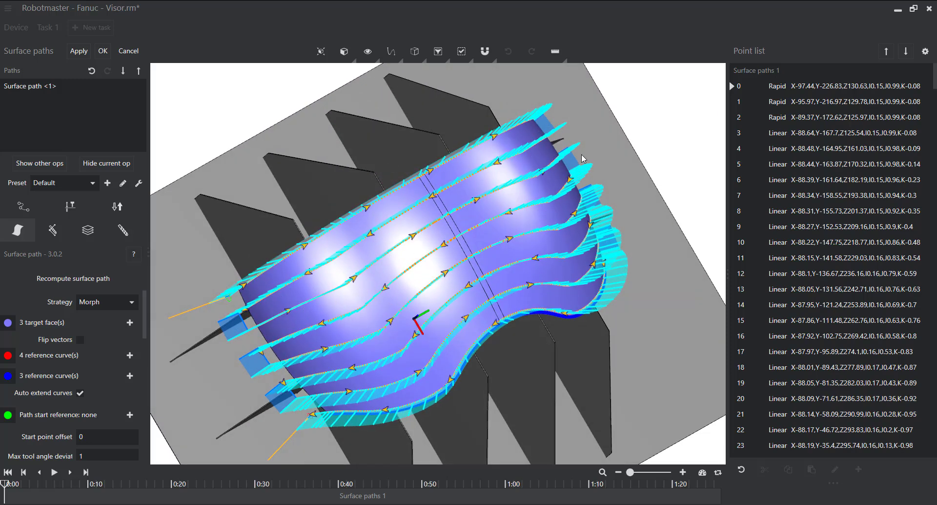
pyautogui.moveTo(454, 246); pyautogui.dragTo(461, 223, button='middle')
pyautogui.moveTo(462, 298)
pyautogui.mouseDown(button='middle')
pyautogui.moveTo(430, 300)
pyautogui.moveTo(490, 252)
pyautogui.moveTo(466, 322)
pyautogui.moveTo(474, 249)
pyautogui.moveTo(473, 271)
pyautogui.mouseUp(button='middle')
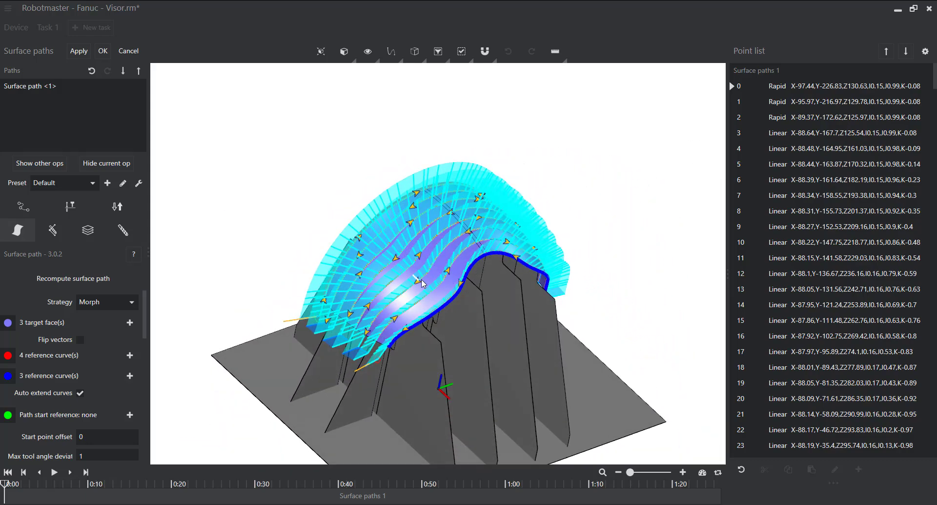
pyautogui.click(87, 230)
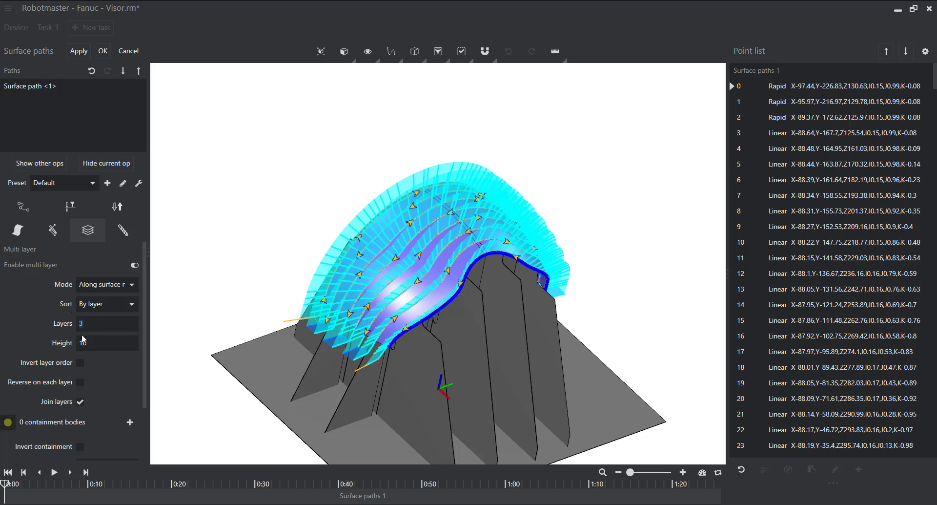
pyautogui.click(79, 51)
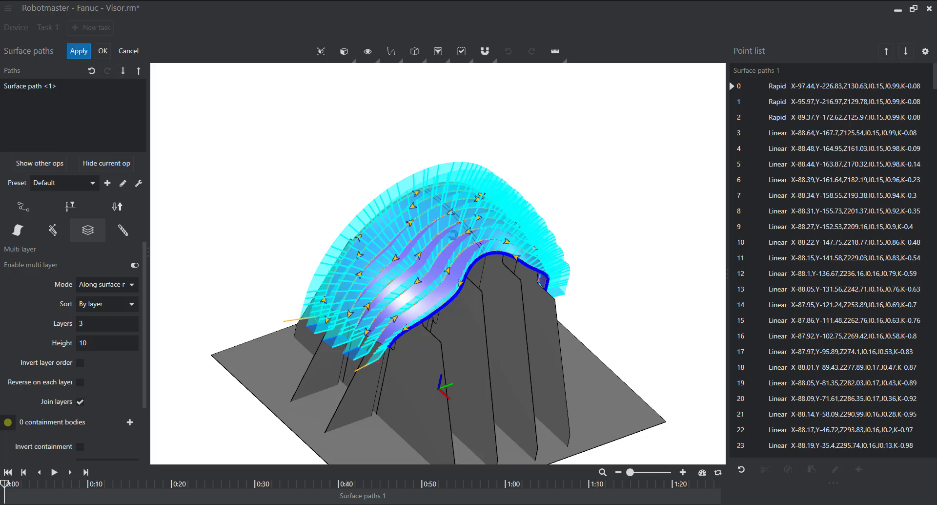
pyautogui.moveTo(440, 278); pyautogui.dragTo(470, 233, button='middle')
pyautogui.scroll(10, 381, 328)
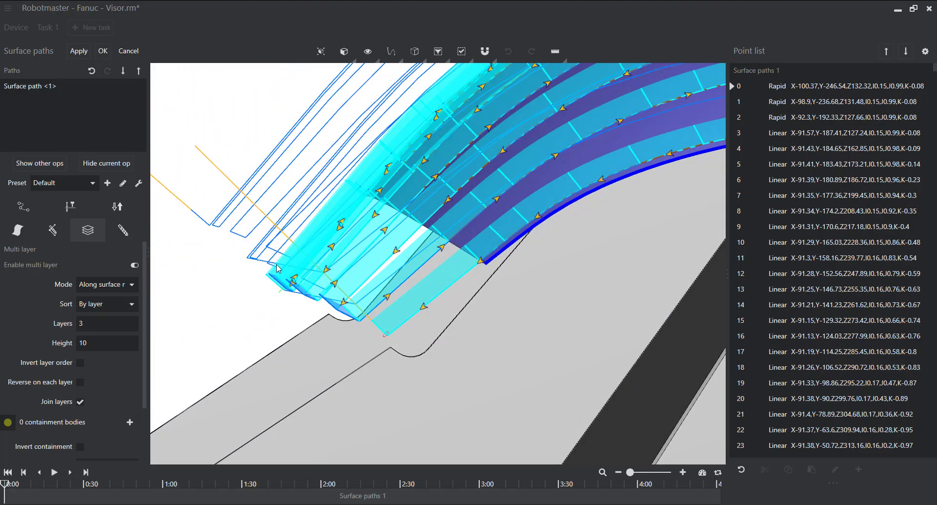
pyautogui.scroll(-4, 491, 307)
pyautogui.moveTo(492, 307); pyautogui.dragTo(514, 220, button='middle')
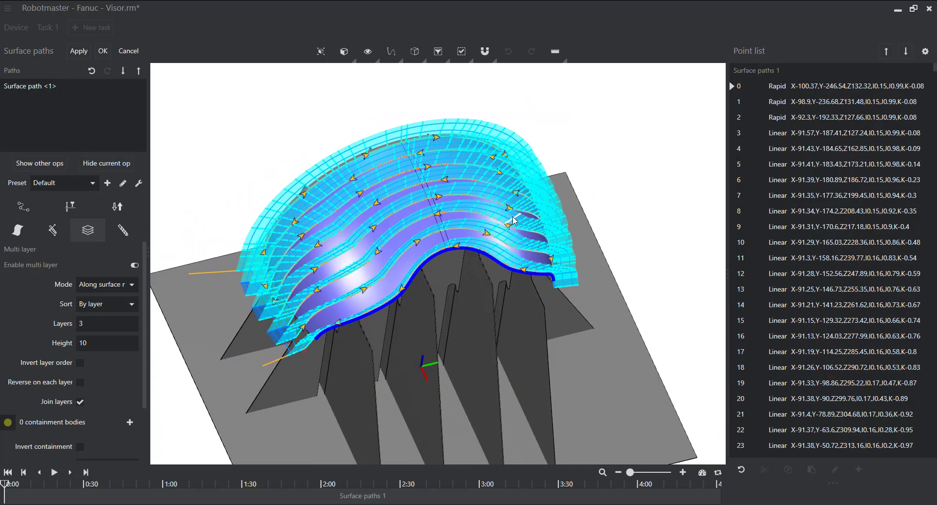